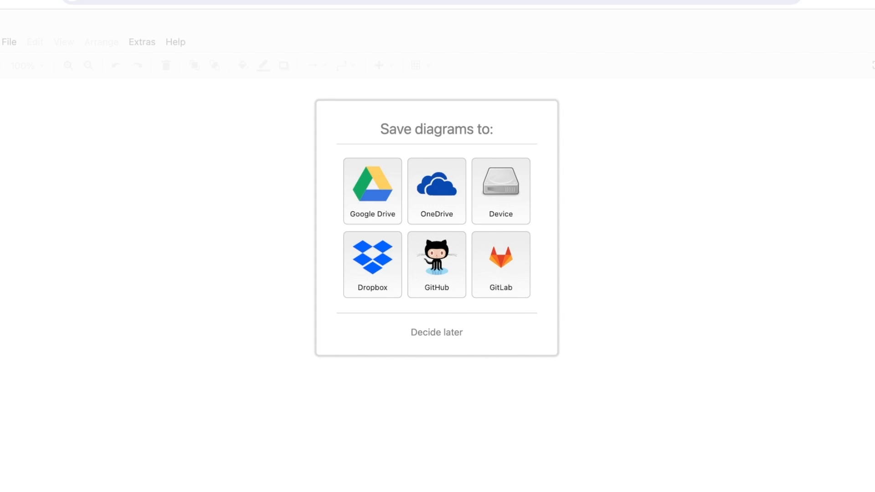
Step: Postpone the choice of storage location and open a blank untitled diagram
{"action": "left_click", "coordinate": [437, 333]}
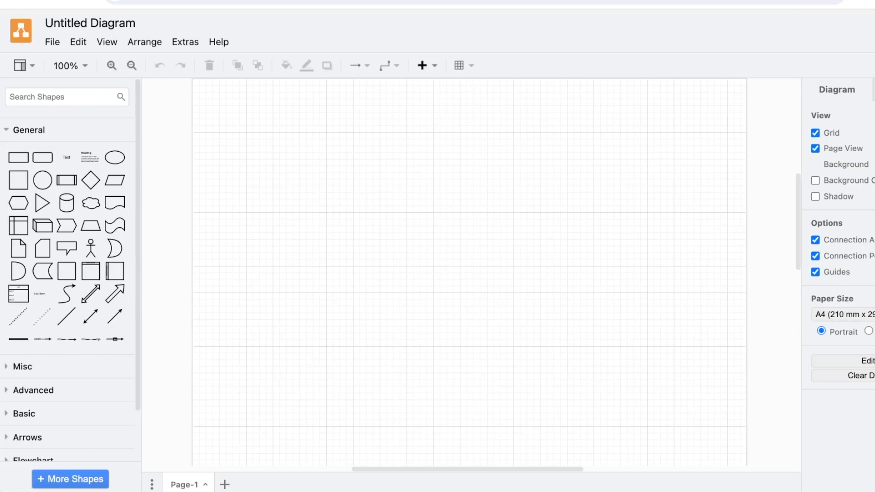
{"action": "scroll", "coordinate": [68, 228], "scroll_direction": "down", "scroll_amount": 3}
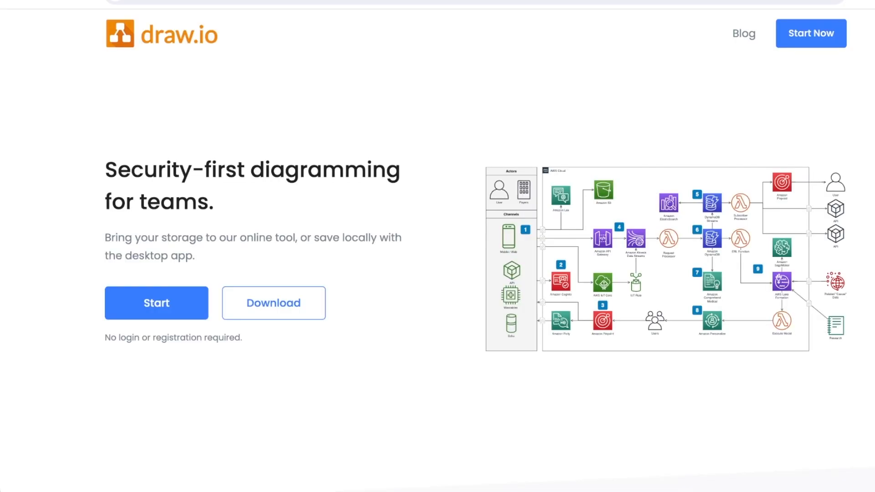
Step: Load the draw.io home page and look through its feature, integration and footer sections
{"action": "left_click", "coordinate": [273, 2]}
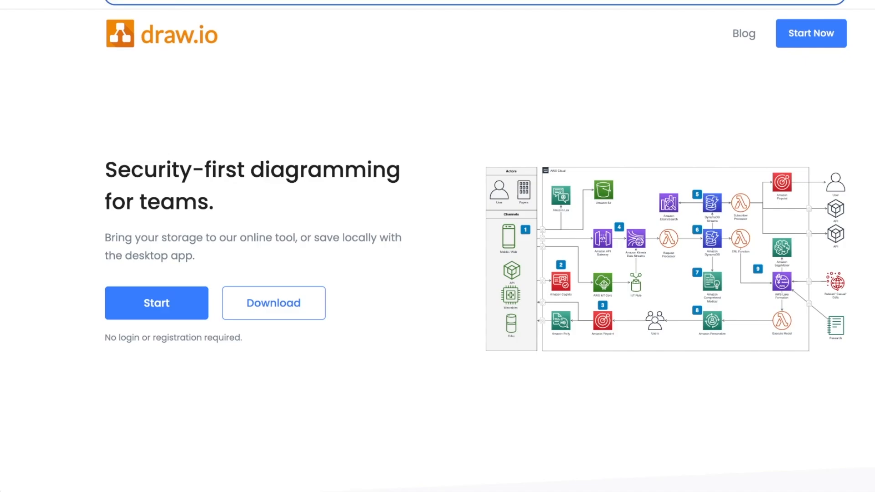
{"action": "key", "text": "Return"}
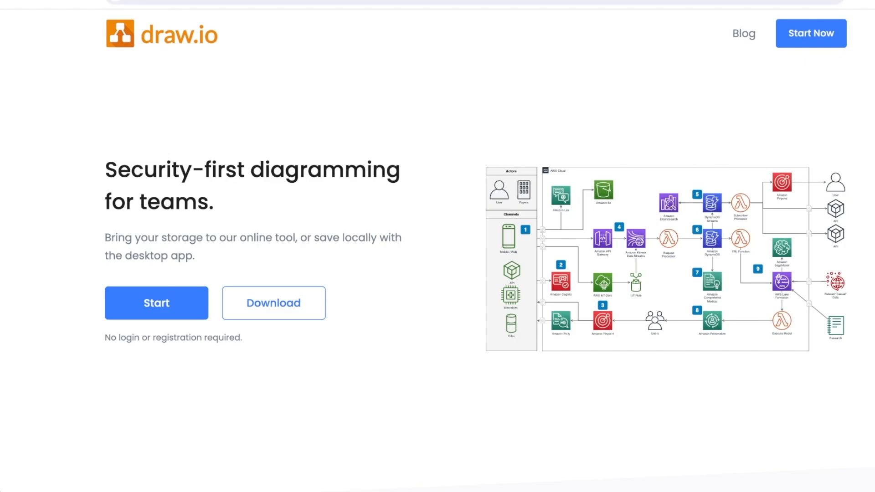
{"action": "scroll", "coordinate": [157, 106], "scroll_direction": "down", "scroll_amount": 5}
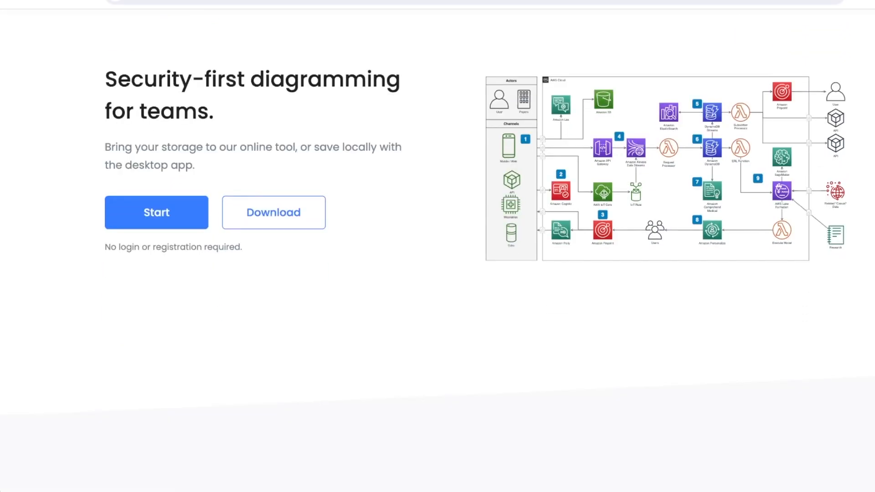
{"action": "scroll", "coordinate": [156, 105], "scroll_direction": "down", "scroll_amount": 13}
{"action": "scroll", "coordinate": [156, 106], "scroll_direction": "up", "scroll_amount": 4}
{"action": "scroll", "coordinate": [157, 106], "scroll_direction": "down", "scroll_amount": 12}
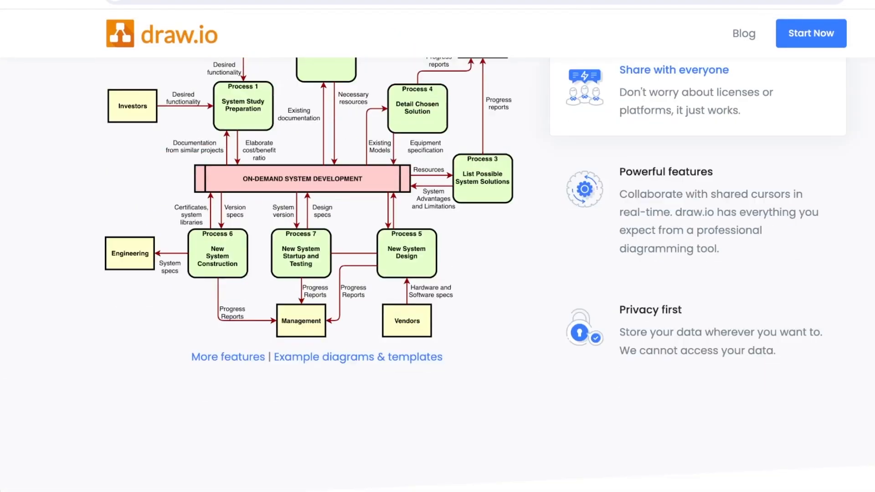
{"action": "scroll", "coordinate": [438, 246], "scroll_direction": "down", "scroll_amount": 10}
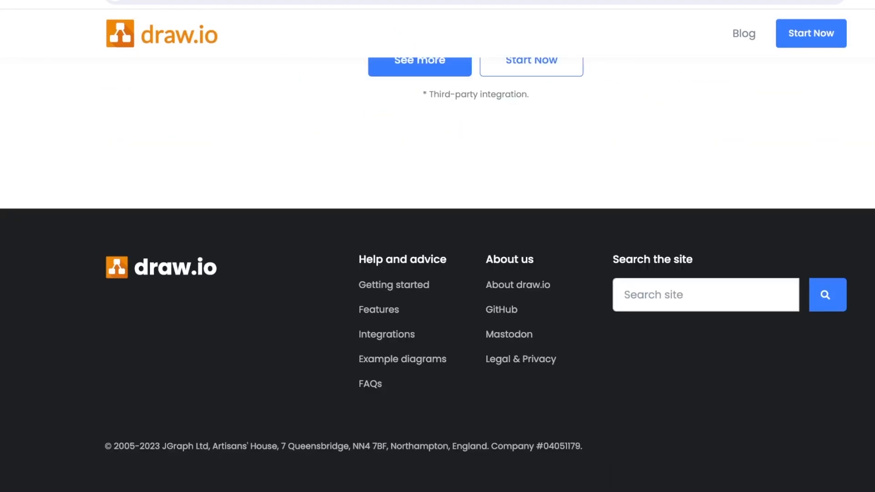
{"action": "scroll", "coordinate": [438, 247], "scroll_direction": "up", "scroll_amount": 20}
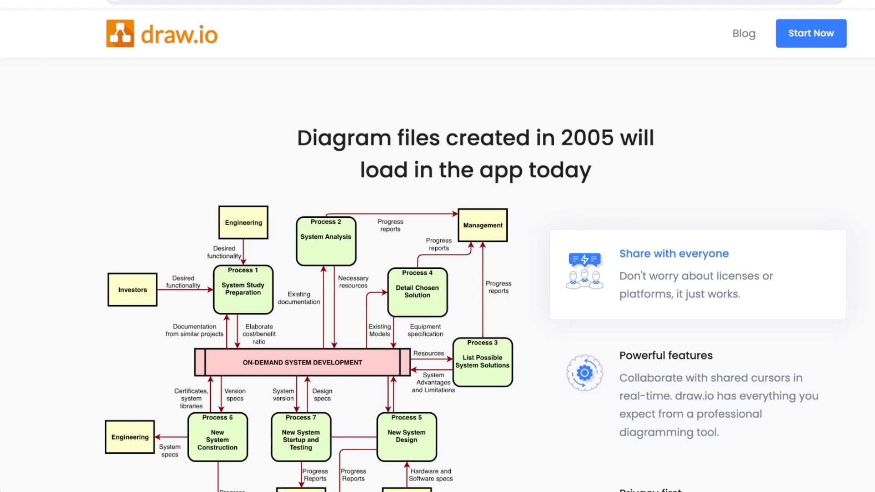
{"action": "scroll", "coordinate": [438, 246], "scroll_direction": "up", "scroll_amount": 3}
{"action": "scroll", "coordinate": [438, 246], "scroll_direction": "down", "scroll_amount": 7}
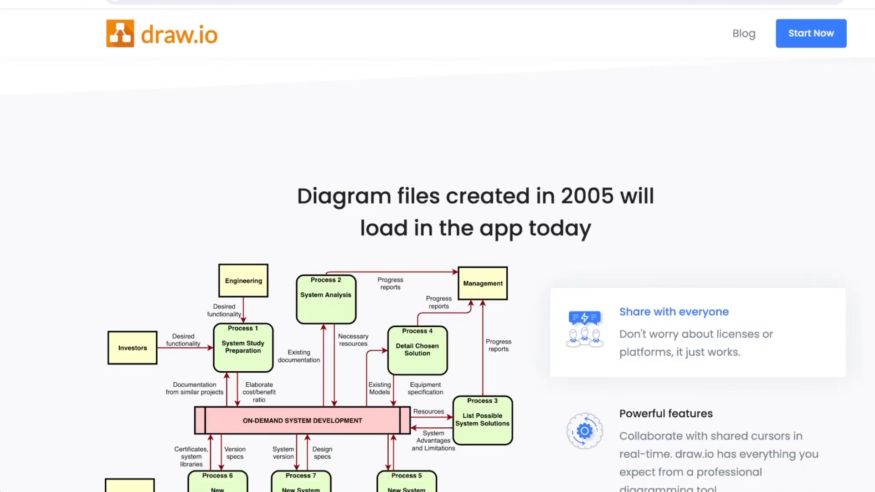
{"action": "scroll", "coordinate": [438, 246], "scroll_direction": "down", "scroll_amount": 1}
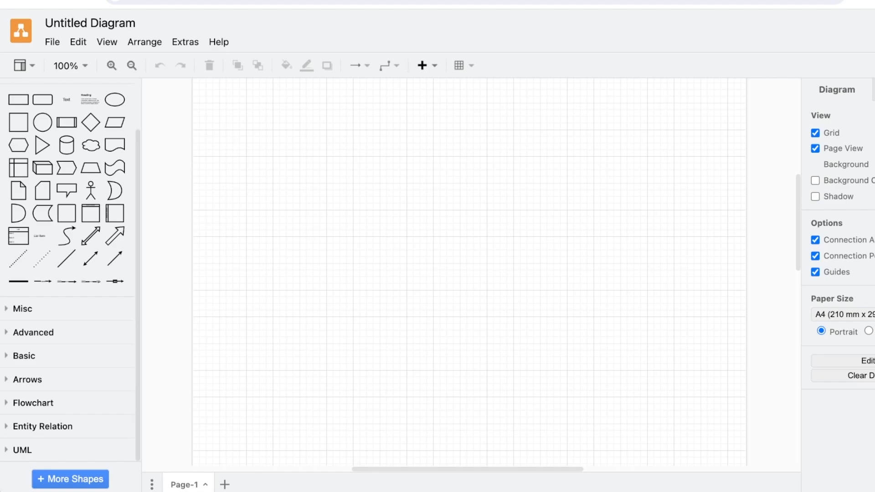
{"action": "mouse_move", "coordinate": [91, 190]}
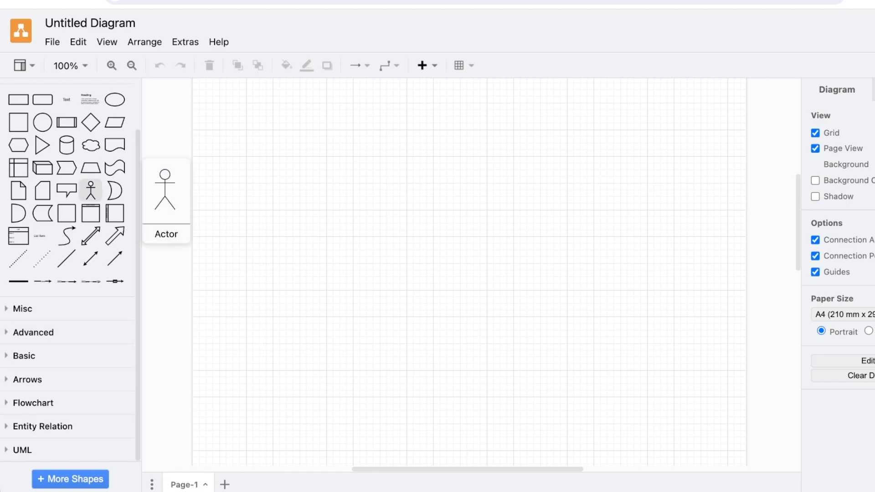
{"action": "scroll", "coordinate": [470, 273], "scroll_direction": "up", "scroll_amount": 1}
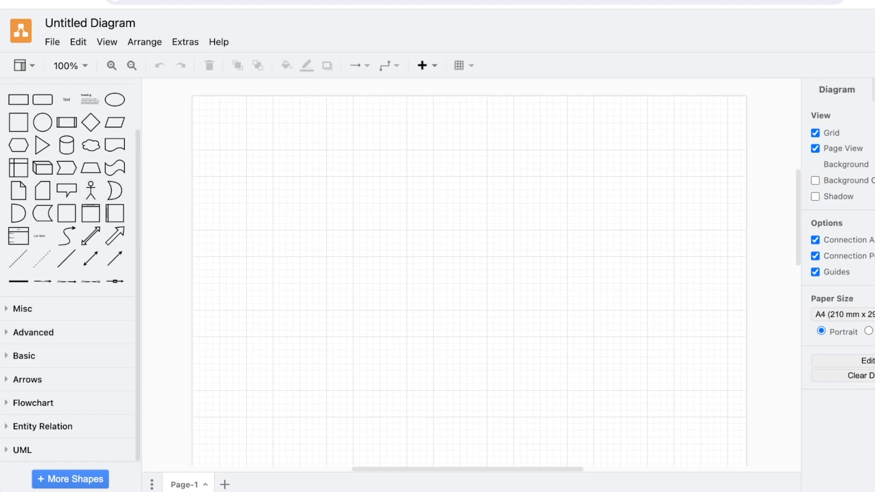
{"action": "left_click", "coordinate": [53, 42]}
{"action": "mouse_move", "coordinate": [78, 41]}
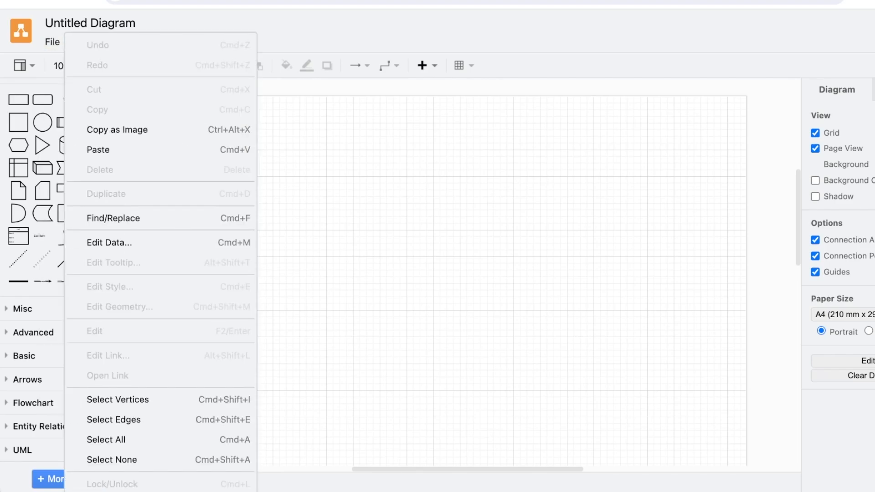
{"action": "key", "text": "Escape"}
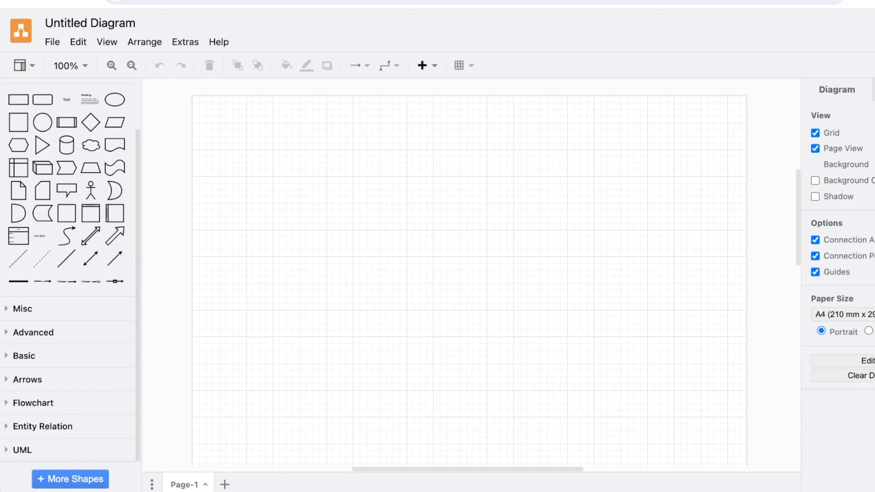
{"action": "scroll", "coordinate": [470, 273], "scroll_direction": "up", "scroll_amount": 1}
Step: Browse the insertable templates in the Smart Template, Business, Cloud, Charts and Engineering categories, and close the template chooser without inserting any
{"action": "left_click", "coordinate": [427, 66]}
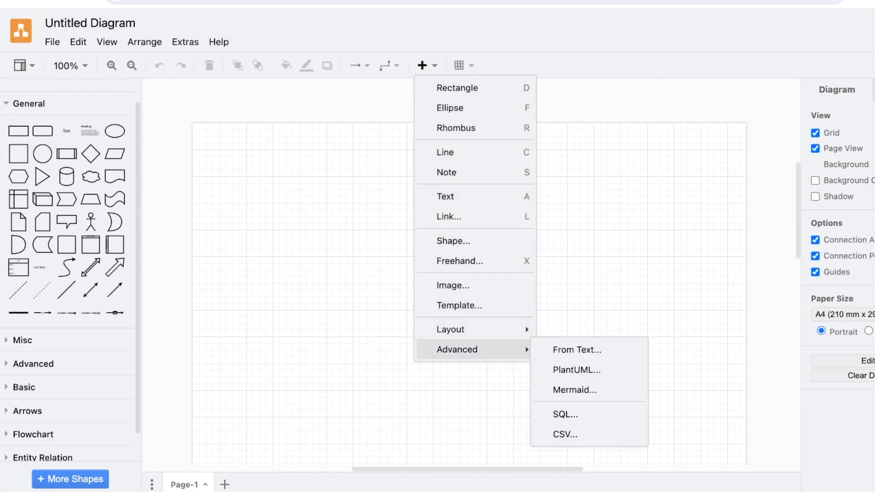
{"action": "left_click", "coordinate": [460, 305]}
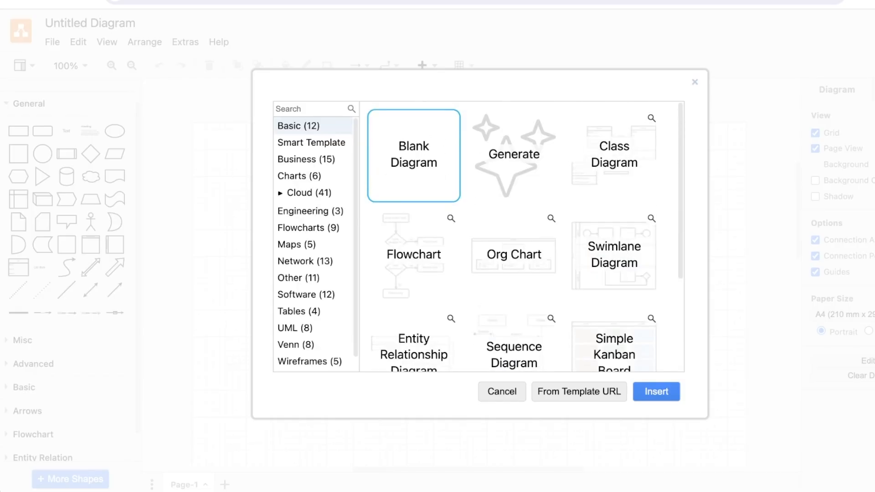
{"action": "left_click", "coordinate": [311, 142]}
{"action": "left_click", "coordinate": [307, 159]}
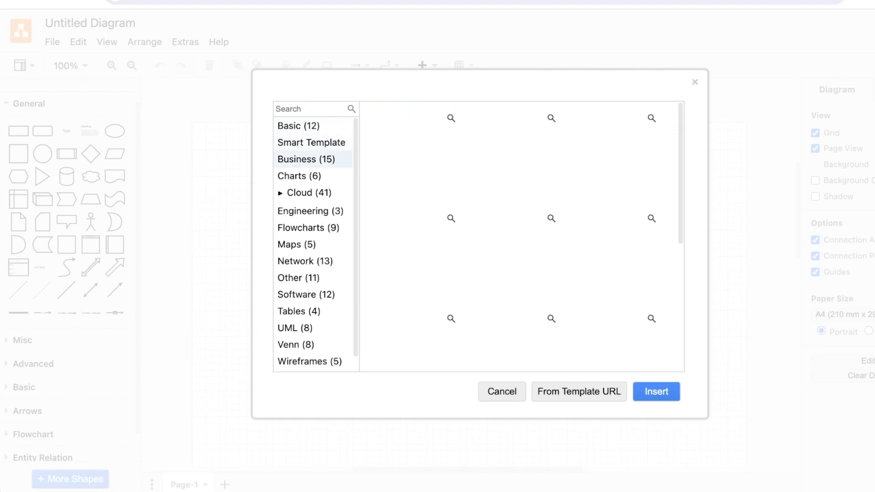
{"action": "left_click", "coordinate": [309, 193]}
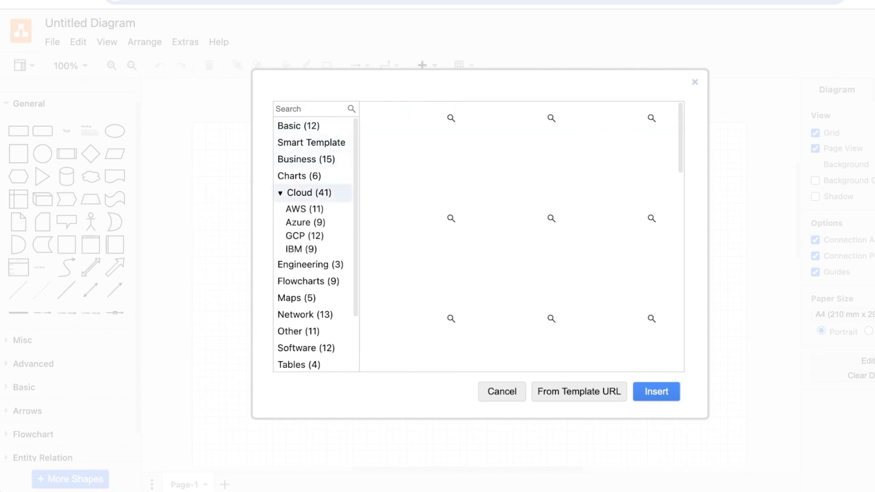
{"action": "left_click", "coordinate": [300, 176]}
{"action": "left_click", "coordinate": [311, 265]}
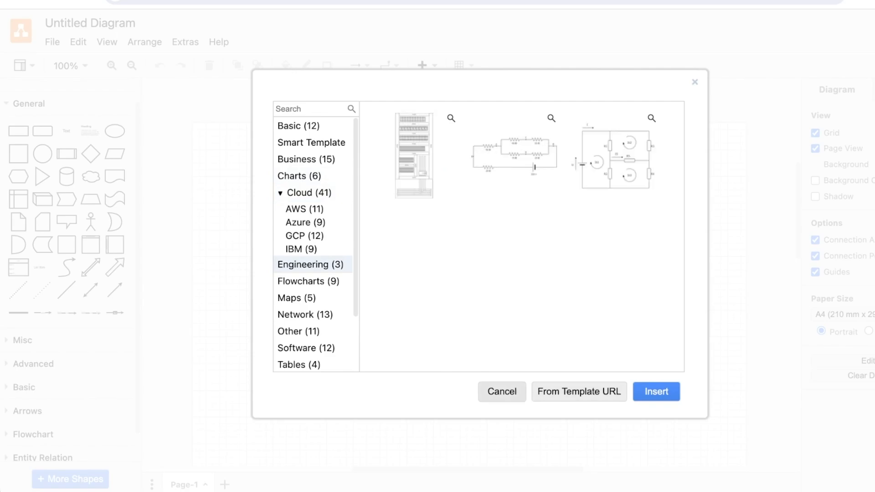
{"action": "left_click", "coordinate": [502, 392]}
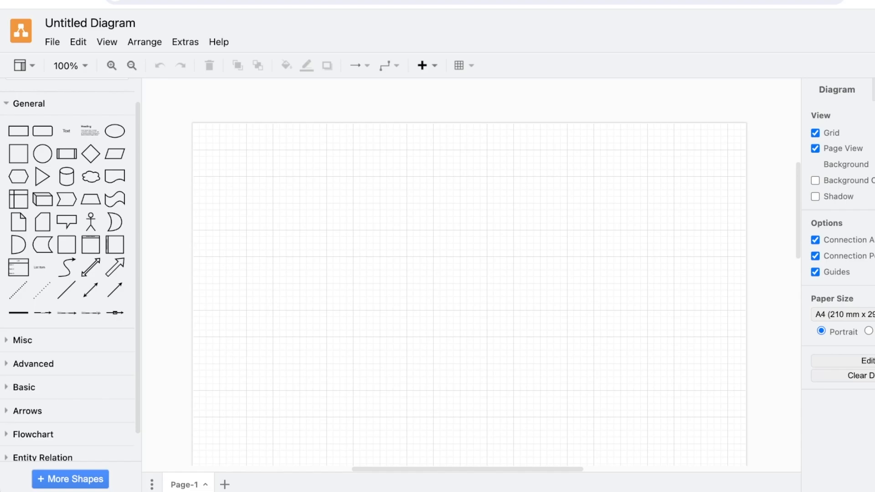
Step: Rename the untitled diagram to "Brand Instagram Launch", keeping the XML File (.drawio) type
{"action": "left_click", "coordinate": [90, 23]}
{"action": "type", "text": "A"}
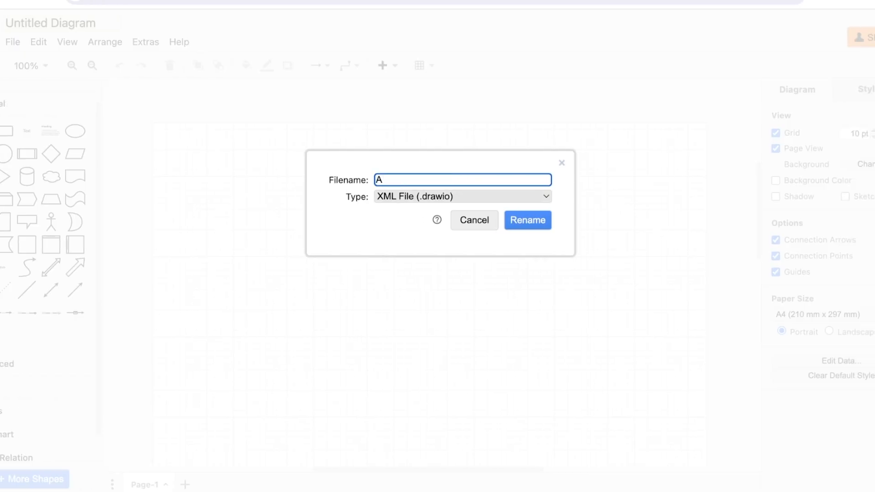
{"action": "key", "text": "BackSpace"}
{"action": "type", "text": "Ins"}
{"action": "key", "text": "BackSpace"}
{"action": "key", "text": "BackSpace"}
{"action": "key", "text": "BackSpace"}
{"action": "type", "text": "Brand Instagram Launch"}
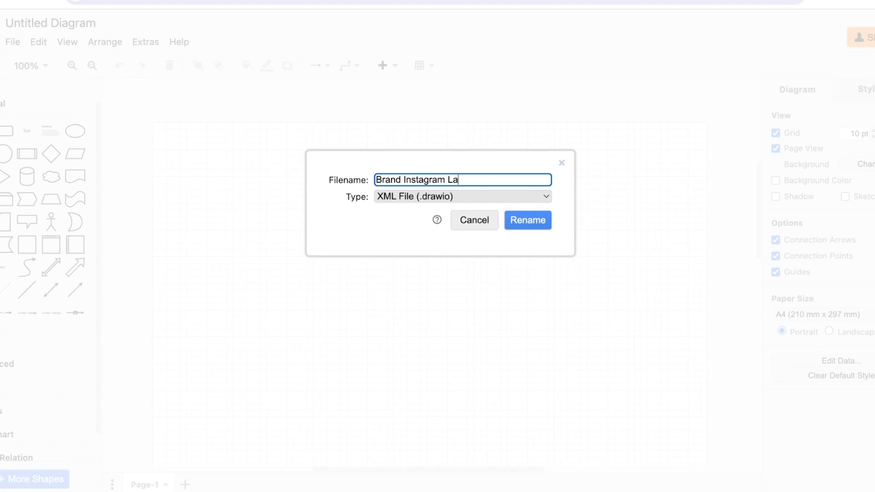
{"action": "key", "text": "Return"}
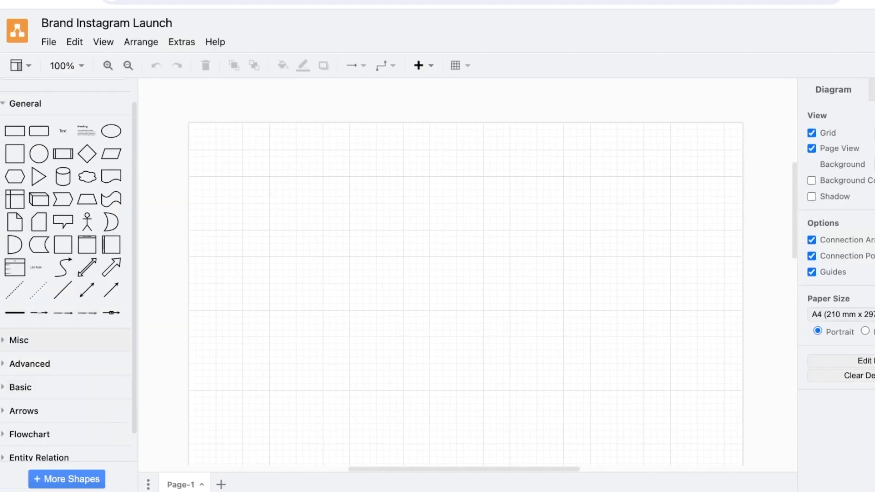
Step: Collapse the General shapes and examine the shapes offered in the Misc and Advanced libraries
{"action": "left_click", "coordinate": [21, 104]}
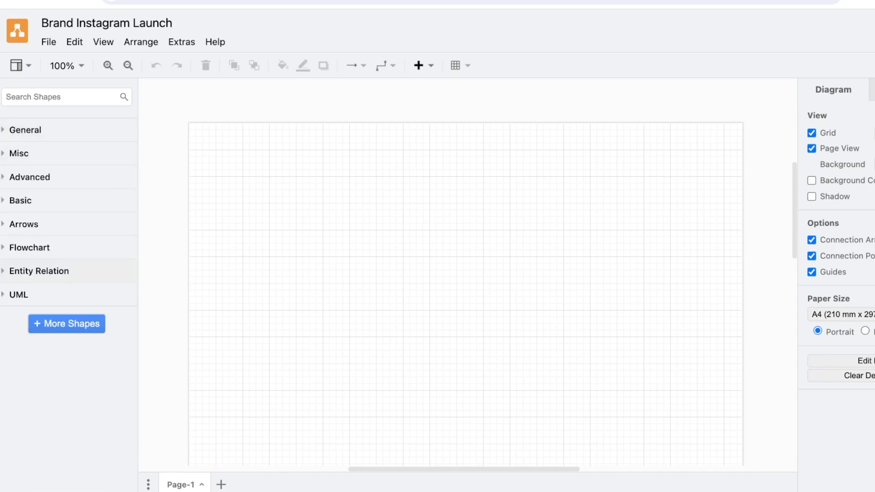
{"action": "left_click", "coordinate": [25, 130]}
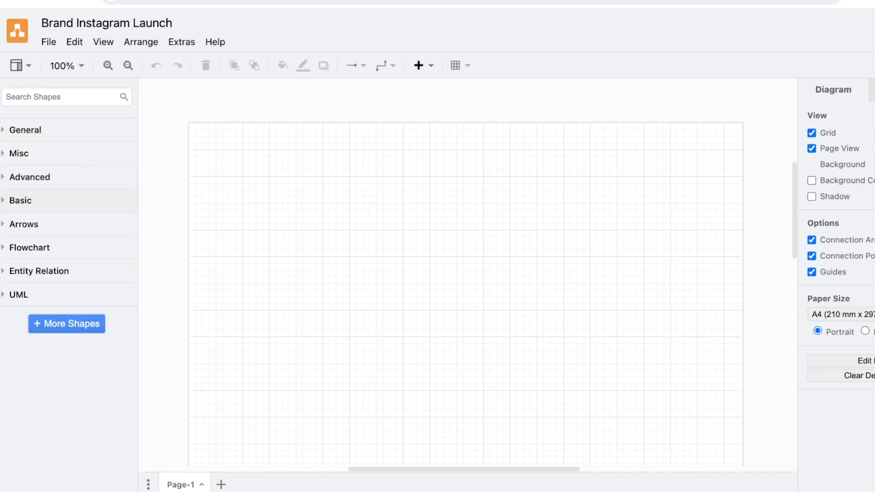
{"action": "left_click", "coordinate": [19, 153]}
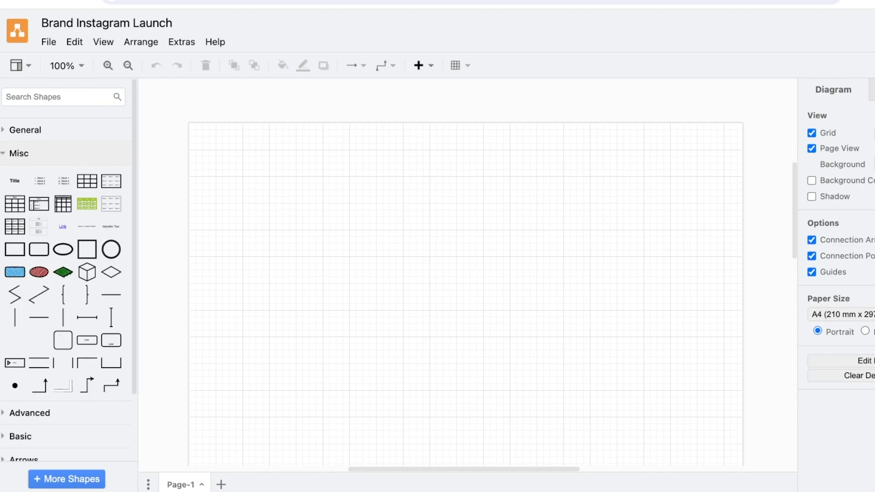
{"action": "scroll", "coordinate": [39, 305], "scroll_direction": "down", "scroll_amount": 2}
{"action": "left_click", "coordinate": [30, 333]}
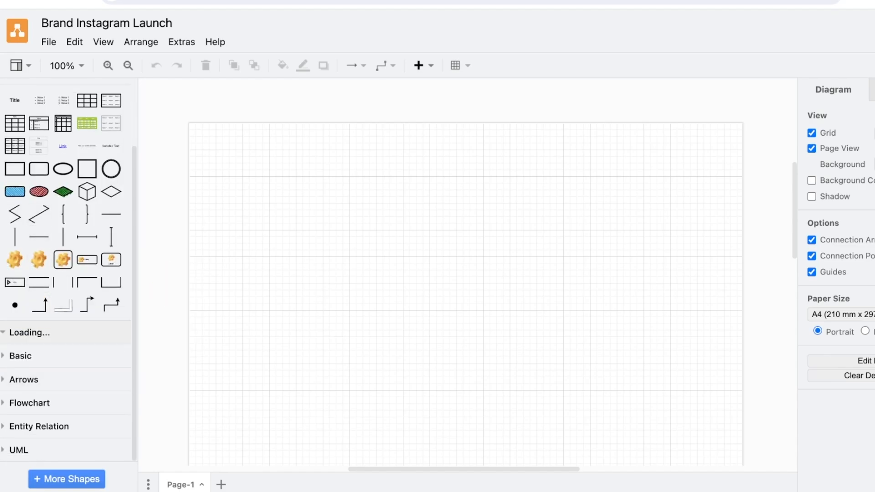
{"action": "scroll", "coordinate": [64, 137], "scroll_direction": "up", "scroll_amount": 3}
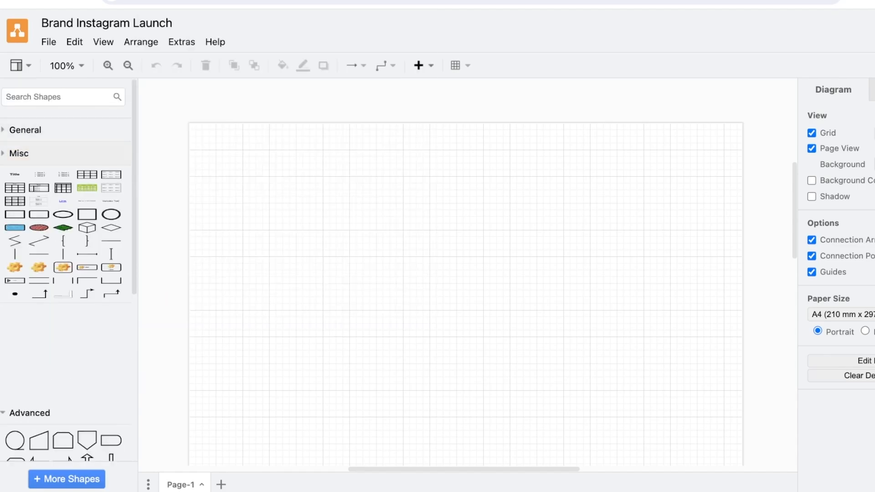
{"action": "left_click", "coordinate": [18, 153]}
{"action": "mouse_move", "coordinate": [63, 250]}
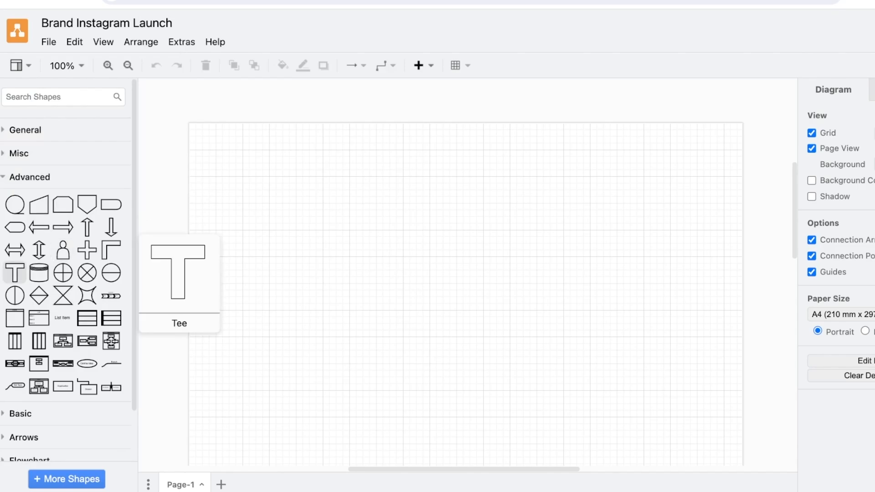
{"action": "left_click", "coordinate": [30, 177]}
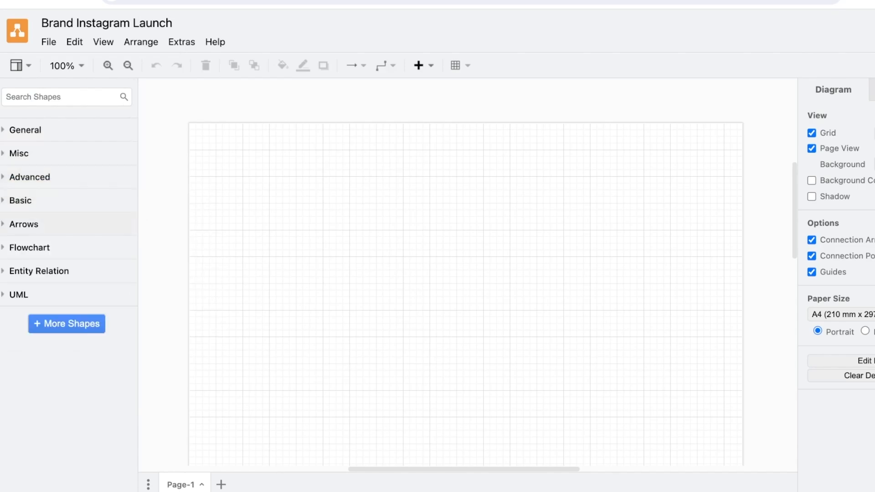
Step: Examine the shapes in the Basic, Flowchart, Entity Relation and UML libraries, collapsing each one again
{"action": "left_click", "coordinate": [20, 201]}
{"action": "left_click", "coordinate": [21, 201]}
{"action": "left_click", "coordinate": [29, 248]}
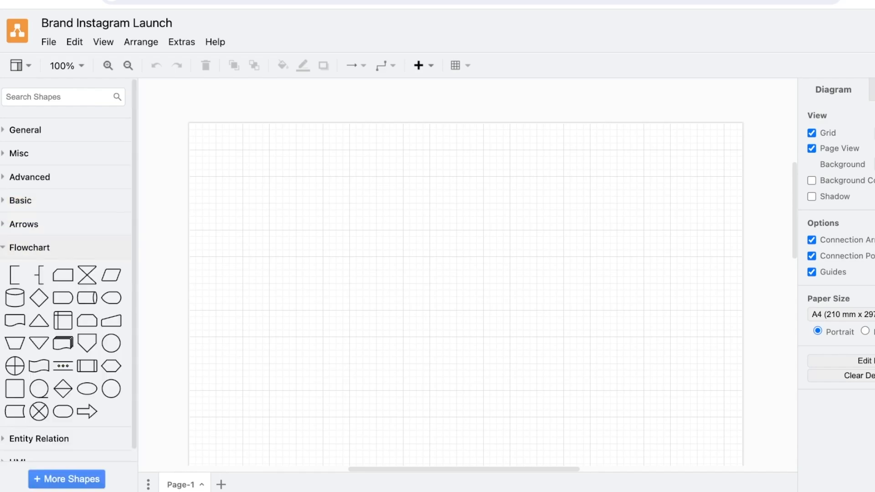
{"action": "left_click", "coordinate": [29, 248]}
{"action": "left_click", "coordinate": [39, 270]}
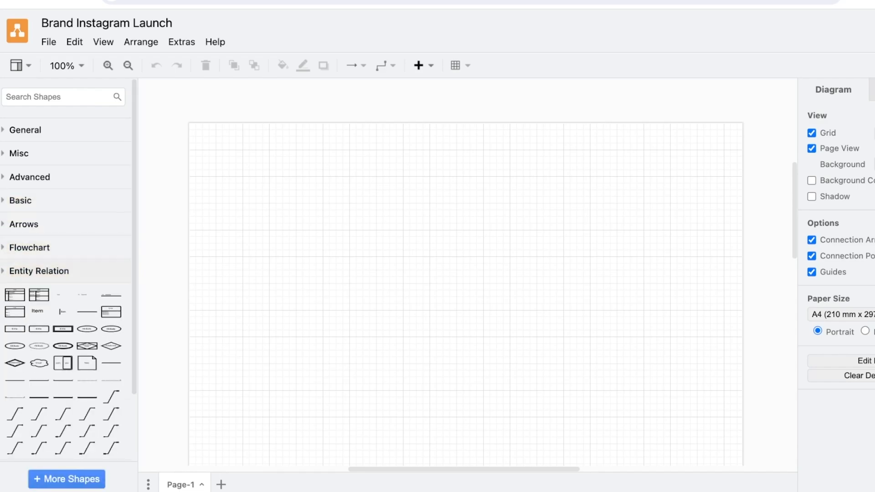
{"action": "left_click", "coordinate": [38, 270]}
{"action": "left_click", "coordinate": [19, 294]}
{"action": "left_click", "coordinate": [18, 295]}
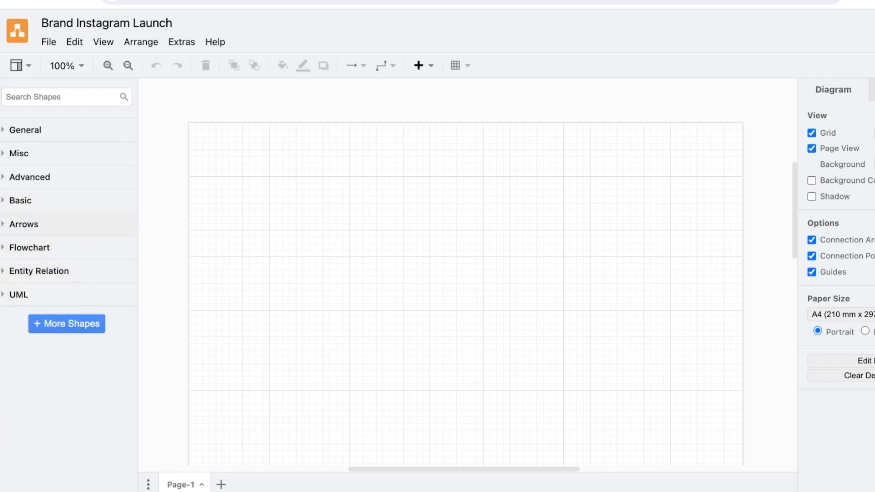
Step: Add a rectangle from the General shapes and place it near the middle of the visible page area
{"action": "left_click", "coordinate": [25, 130]}
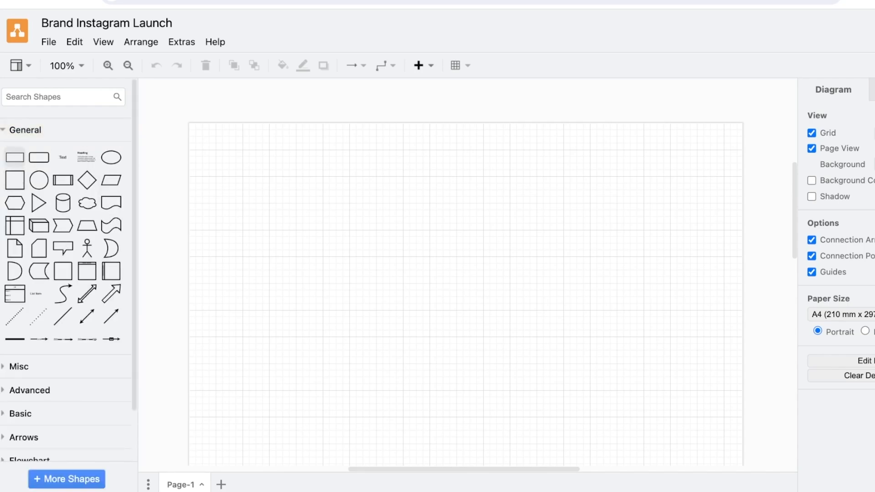
{"action": "left_click", "coordinate": [14, 158]}
{"action": "left_click_drag", "start_coordinate": [463, 270], "coordinate": [416, 290]}
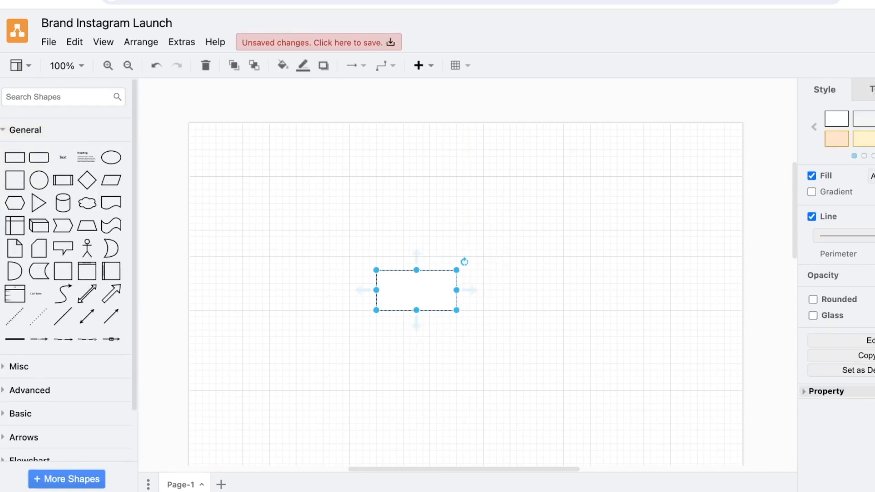
Step: Enlarge the rectangle on the page and label it "Brand Development"
{"action": "left_click_drag", "start_coordinate": [456, 310], "coordinate": [618, 351]}
{"action": "double_click", "coordinate": [497, 311]}
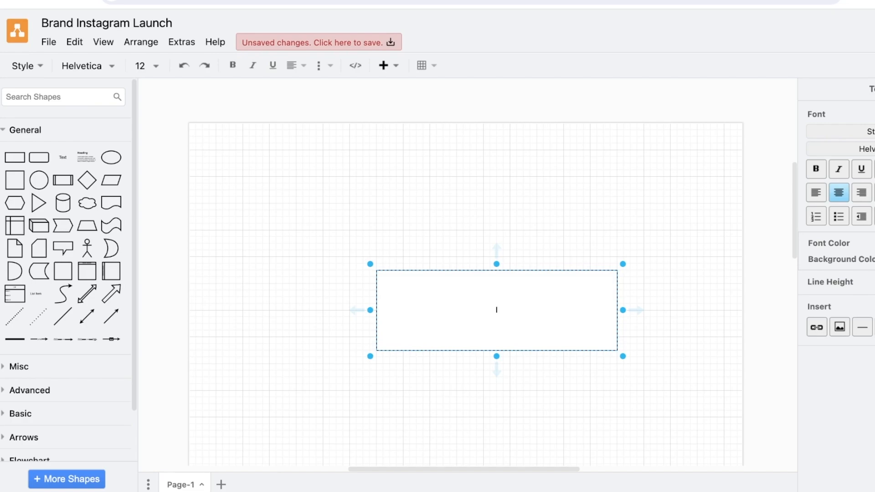
{"action": "type", "text": "Brand Development"}
{"action": "left_click", "coordinate": [666, 291]}
{"action": "left_click", "coordinate": [579, 300]}
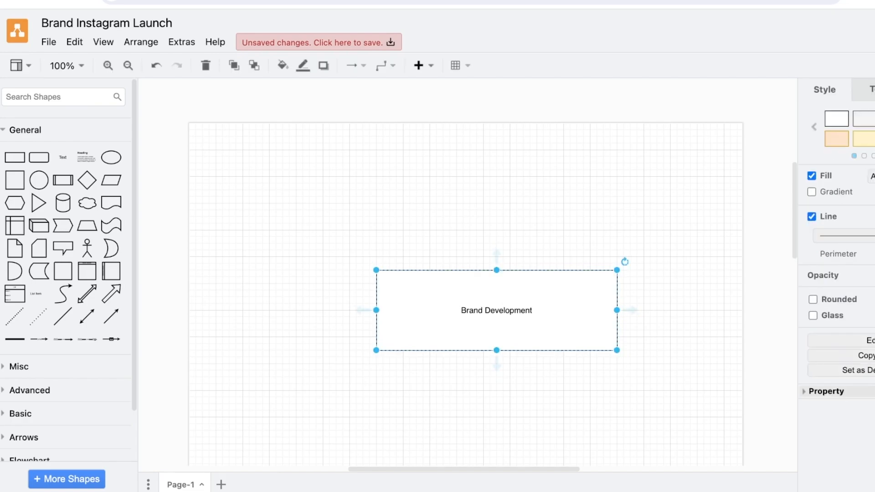
Step: Shrink the Brand Development box to fit closely around its label and move it toward the page's left side
{"action": "left_click_drag", "start_coordinate": [618, 270], "coordinate": [510, 284]}
{"action": "left_click_drag", "start_coordinate": [455, 314], "coordinate": [376, 334]}
{"action": "scroll", "coordinate": [376, 268], "scroll_direction": "down", "scroll_amount": 7}
{"action": "scroll", "coordinate": [465, 274], "scroll_direction": "up", "scroll_amount": 6}
{"action": "left_click_drag", "start_coordinate": [443, 301], "coordinate": [403, 308]}
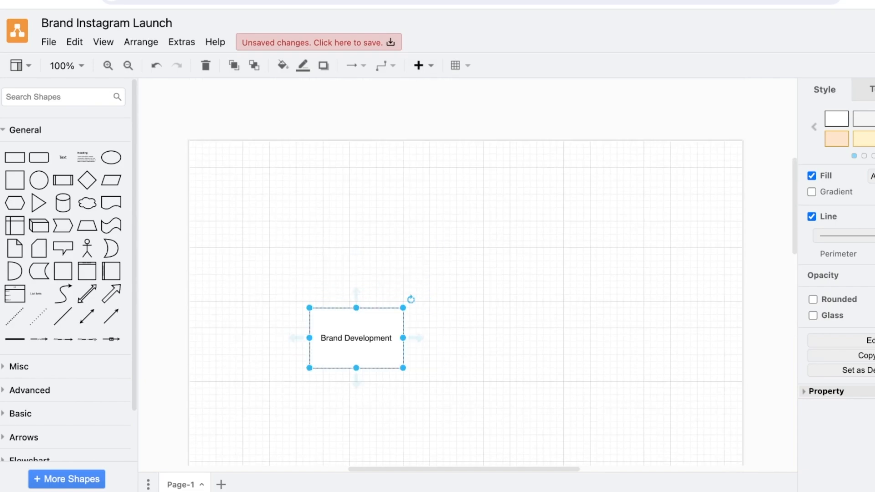
Step: Add a rectangle connected by an arrow on the right of Brand Development and label it "Shopify Store Setup"
{"action": "left_click", "coordinate": [420, 338]}
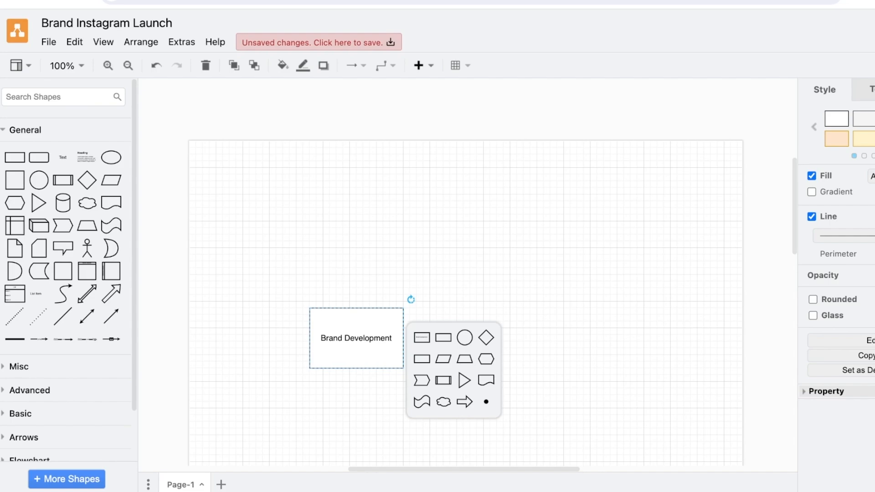
{"action": "left_click", "coordinate": [443, 338]}
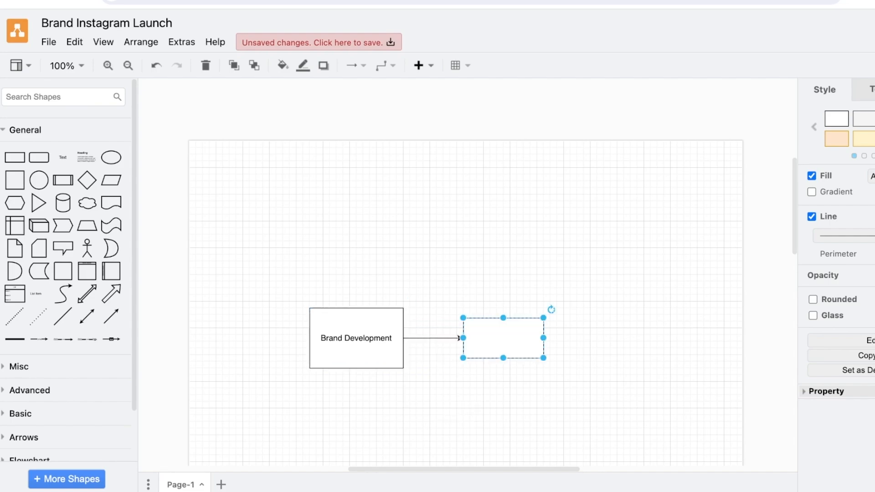
{"action": "type", "text": "A"}
{"action": "key", "text": "BackSpace"}
{"action": "type", "text": "S"}
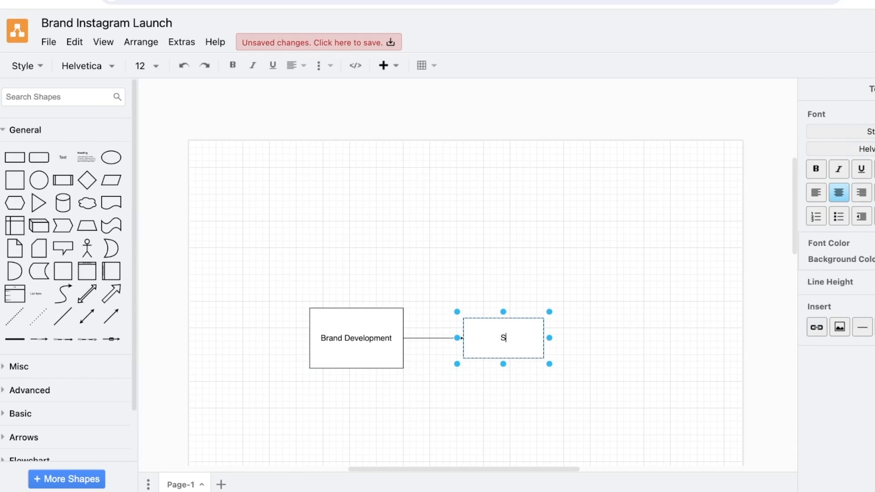
{"action": "type", "text": "hopify"}
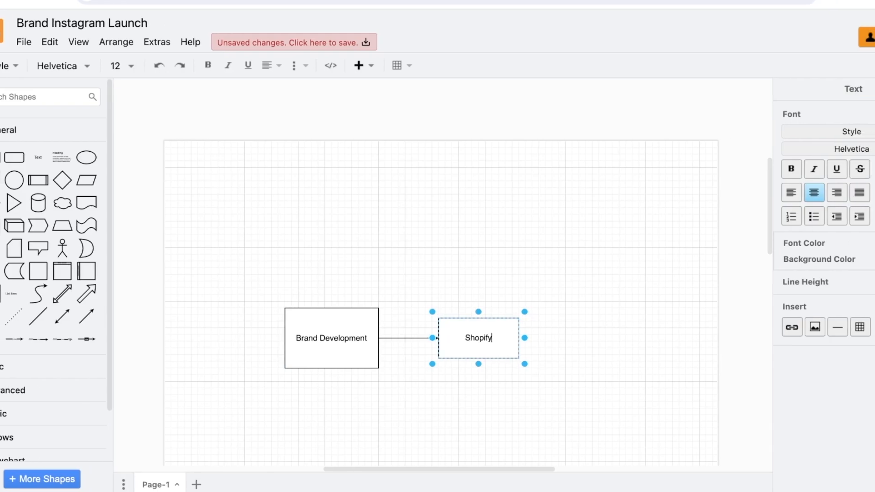
{"action": "type", "text": " Store Setup"}
{"action": "key", "text": "Return"}
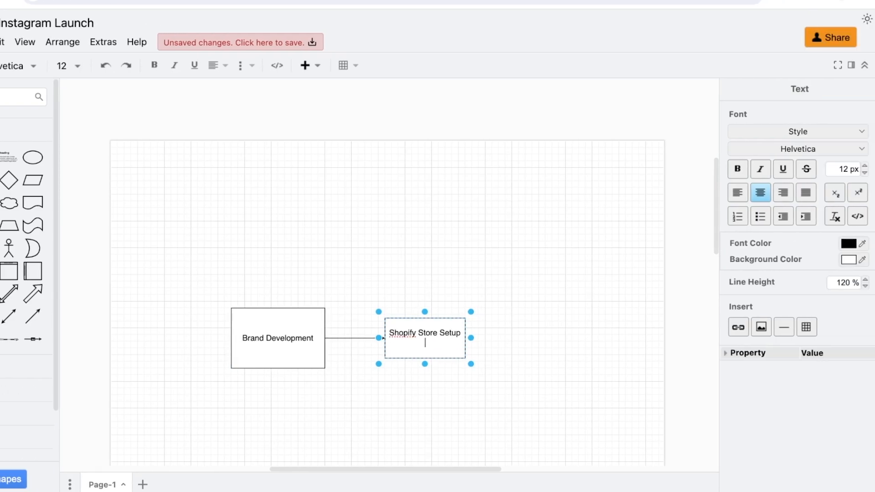
{"action": "left_click", "coordinate": [501, 392]}
{"action": "left_click", "coordinate": [425, 347]}
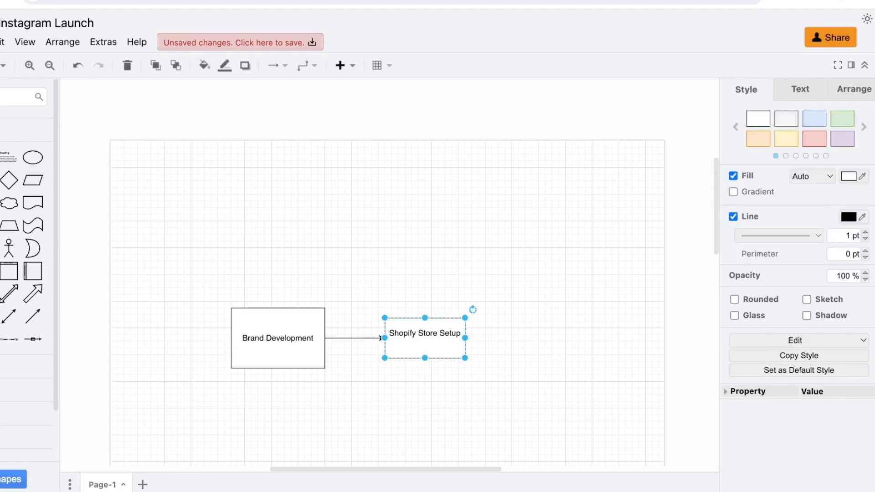
Step: Add a rectangle connected by an arrow on the left of Brand Development and label it "Investors"
{"action": "left_click", "coordinate": [278, 349]}
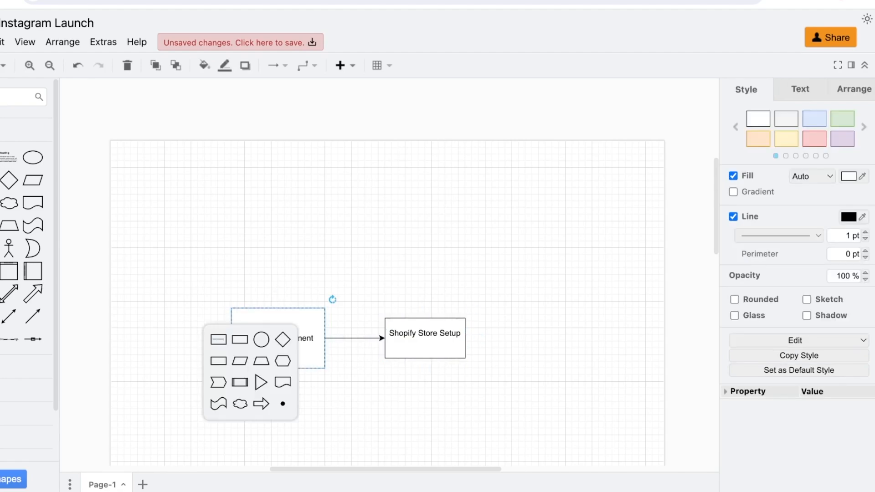
{"action": "left_click", "coordinate": [239, 339]}
{"action": "type", "text": "A"}
{"action": "key", "text": "BackSpace"}
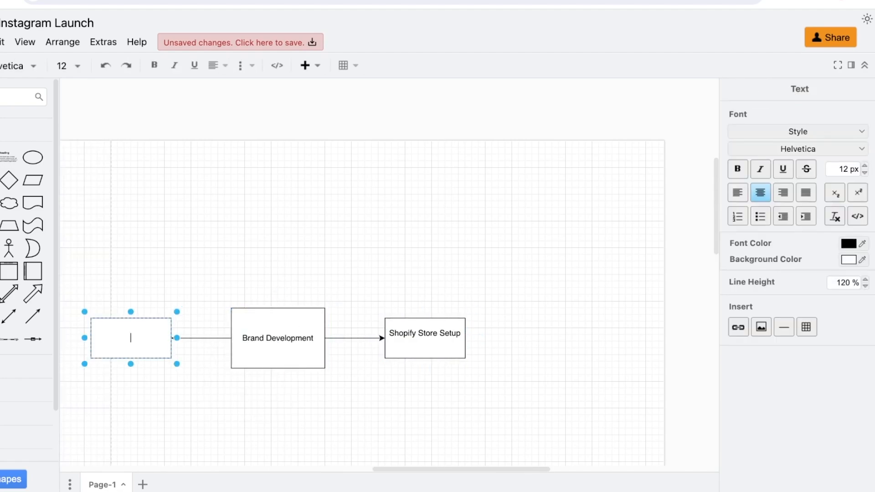
{"action": "type", "text": "Investors"}
Step: Narrow the Brand Development box slightly from its left edge
{"action": "left_click", "coordinate": [239, 326]}
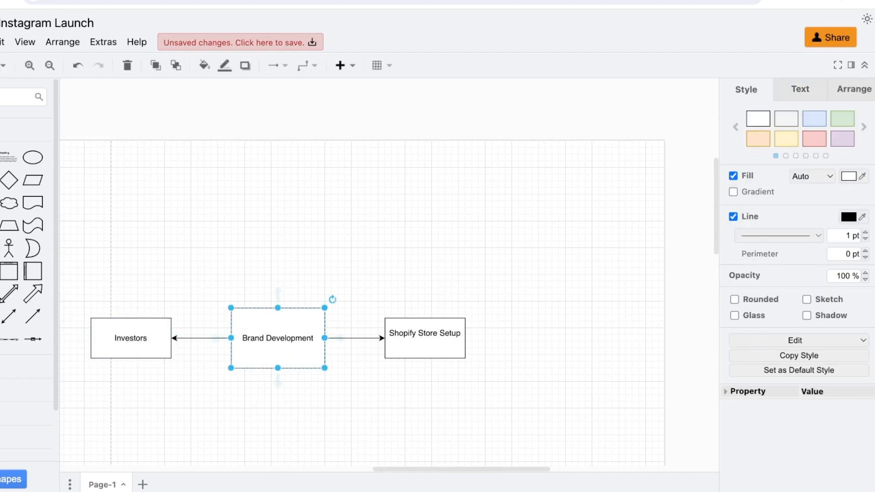
{"action": "left_click_drag", "start_coordinate": [232, 307], "coordinate": [225, 308]}
{"action": "left_click_drag", "start_coordinate": [224, 338], "coordinate": [238, 338]}
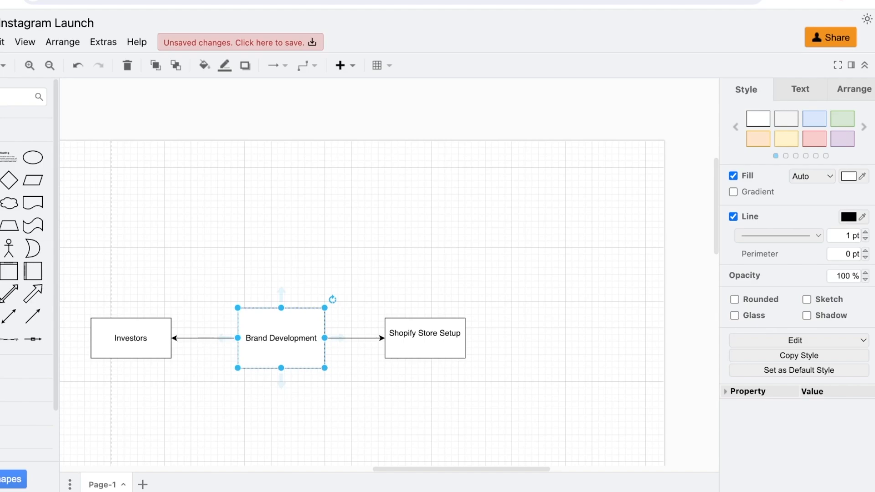
Step: Add a rectangle above Investors and connect its bottom edge with an arrow to the left edge of Brand Development
{"action": "left_click", "coordinate": [0, 157]}
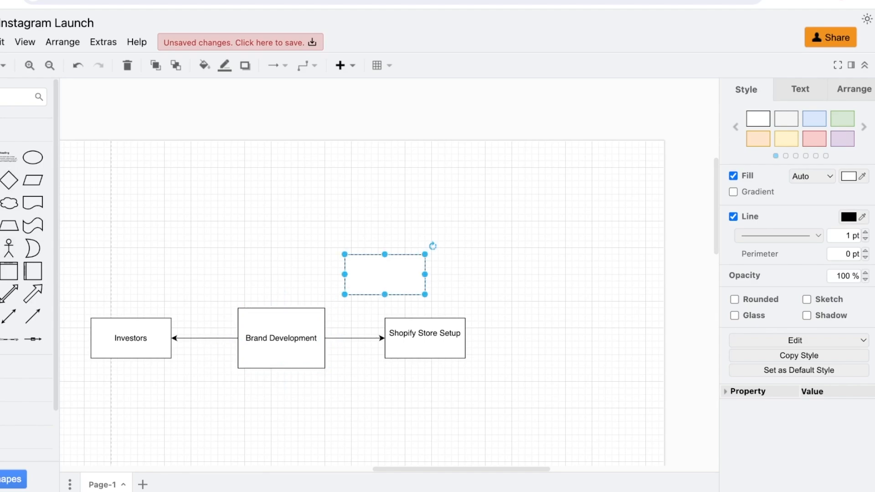
{"action": "left_click_drag", "start_coordinate": [385, 275], "coordinate": [244, 306]}
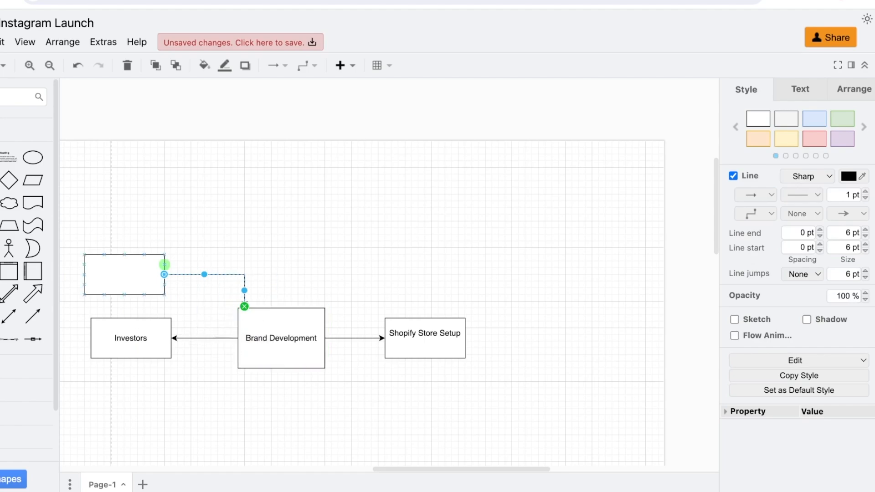
{"action": "left_click_drag", "start_coordinate": [164, 274], "coordinate": [124, 297]}
{"action": "left_click_drag", "start_coordinate": [184, 301], "coordinate": [238, 337]}
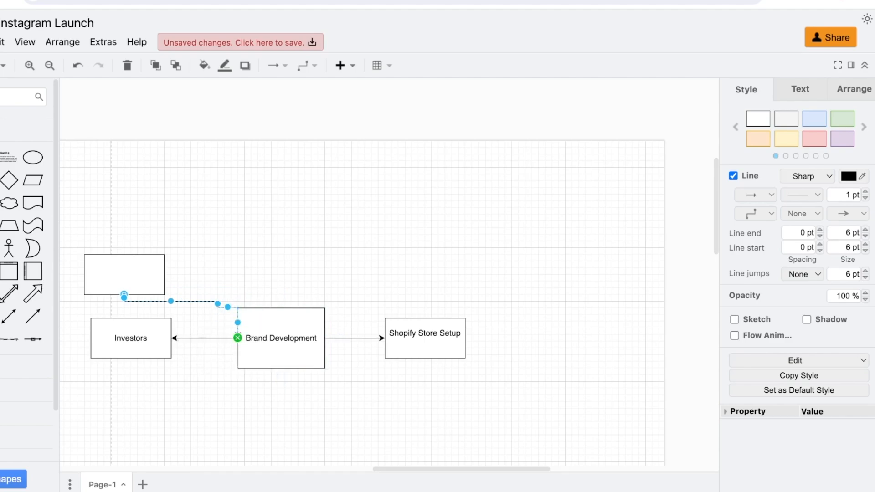
{"action": "key", "text": "Escape"}
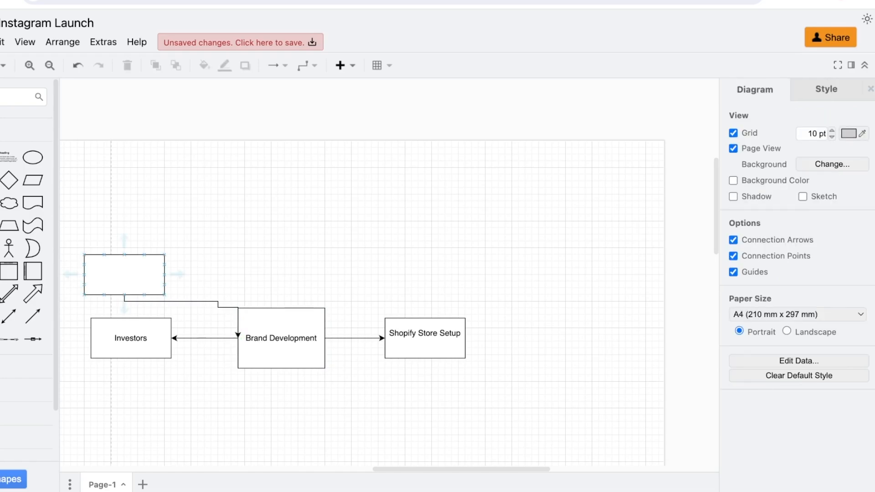
Step: Label the empty rectangle above Investors "Brand Idea"
{"action": "left_click", "coordinate": [124, 275]}
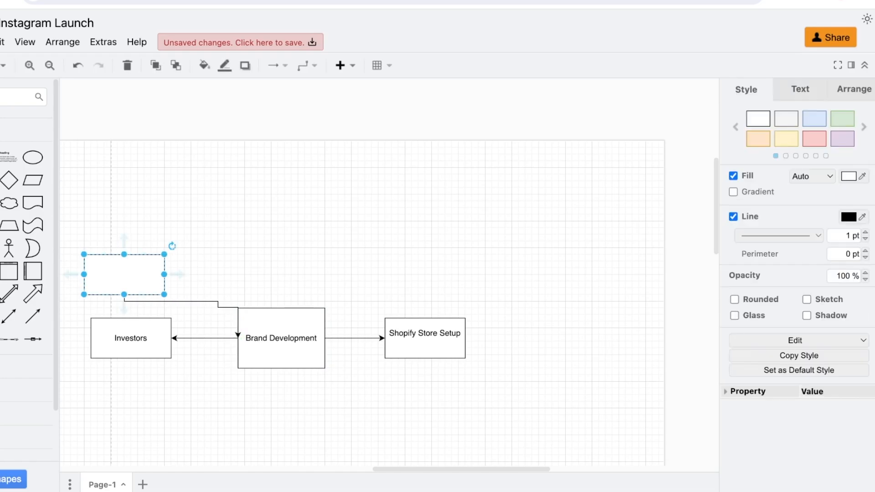
{"action": "type", "text": "a"}
{"action": "key", "text": "BackSpace"}
{"action": "type", "text": "Is"}
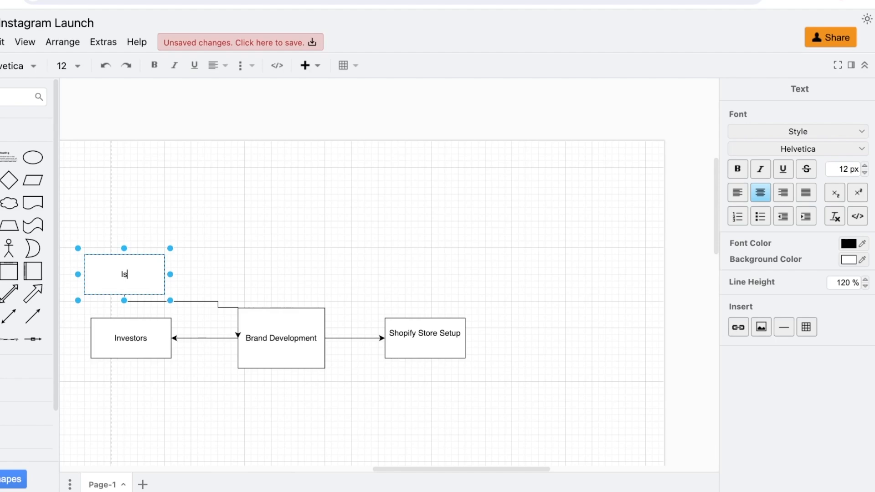
{"action": "key", "text": "BackSpace"}
{"action": "key", "text": "BackSpace"}
{"action": "type", "text": "Brand Idea"}
{"action": "left_click", "coordinate": [256, 219]}
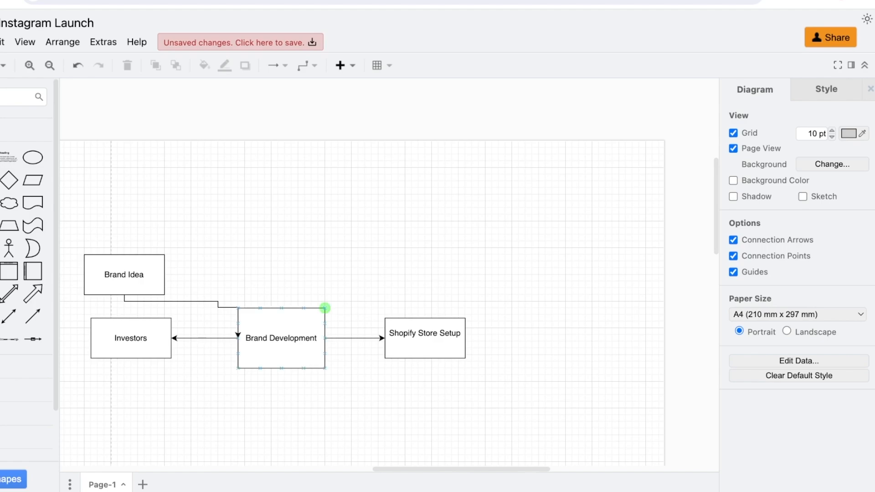
Step: Apply the pale yellow colour style to the Brand Development box and look through the other colour palettes
{"action": "scroll", "coordinate": [394, 303], "scroll_direction": "right", "scroll_amount": 1}
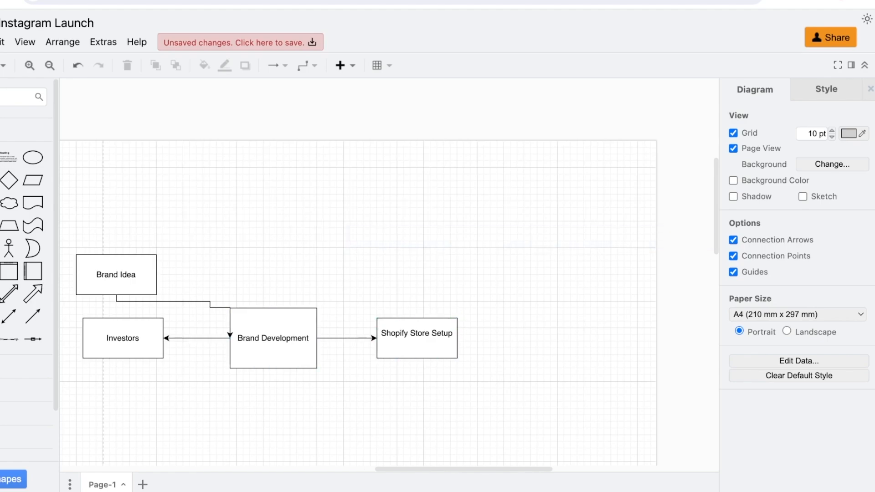
{"action": "left_click_drag", "start_coordinate": [565, 217], "coordinate": [591, 219]}
{"action": "left_click", "coordinate": [274, 338]}
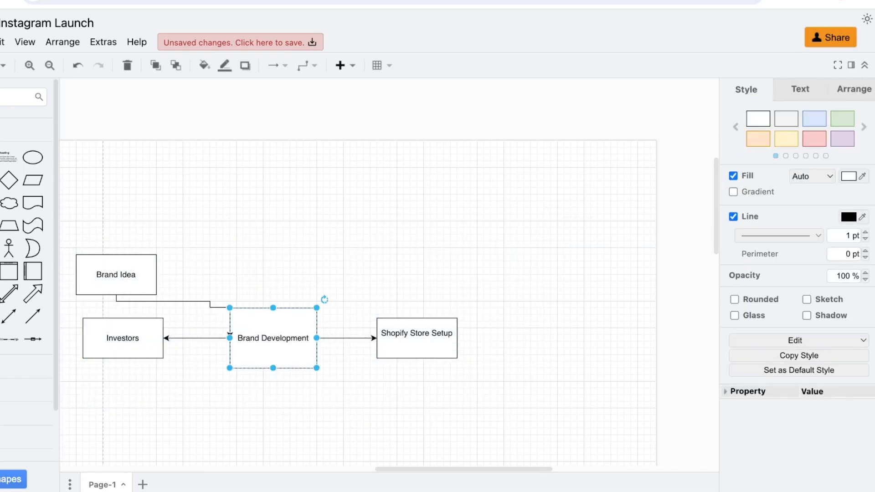
{"action": "left_click", "coordinate": [347, 269]}
{"action": "left_click", "coordinate": [273, 338]}
{"action": "left_click", "coordinate": [786, 138]}
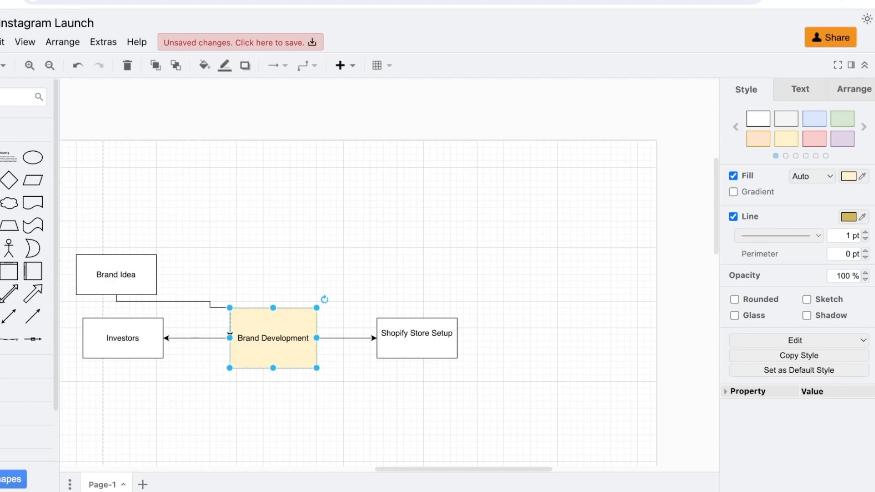
{"action": "left_click", "coordinate": [864, 127]}
{"action": "left_click", "coordinate": [863, 127]}
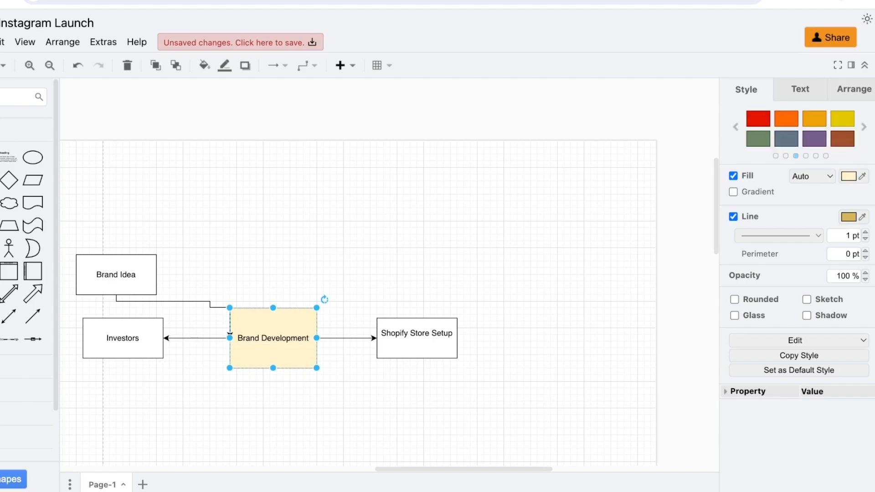
{"action": "left_click", "coordinate": [864, 127]}
{"action": "left_click", "coordinate": [864, 127]}
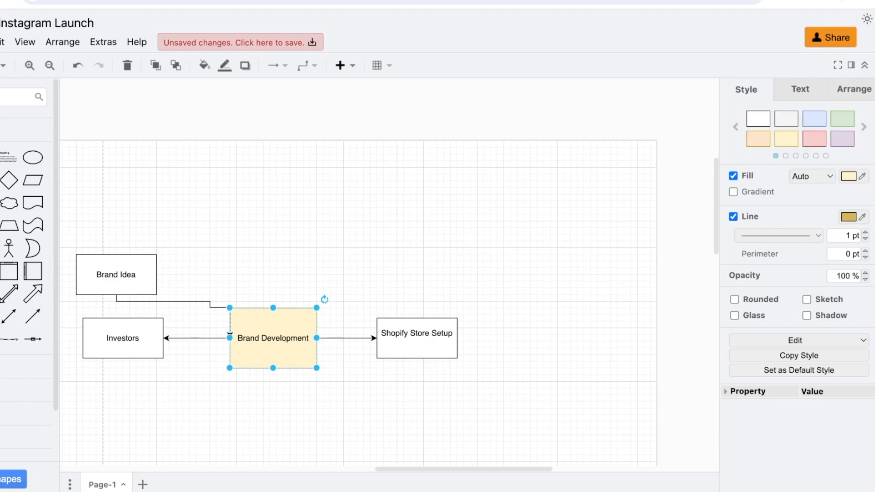
Step: Turn off the fill and outline of the Brand Development box and choose a dashed line pattern for it
{"action": "left_click", "coordinate": [733, 176]}
{"action": "left_click", "coordinate": [849, 201]}
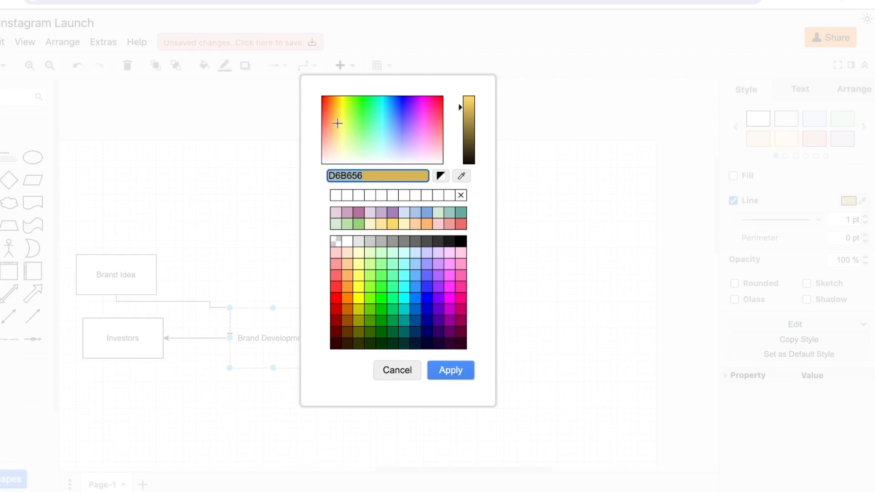
{"action": "left_click", "coordinate": [397, 370]}
{"action": "left_click", "coordinate": [734, 201]}
{"action": "left_click", "coordinate": [779, 219]}
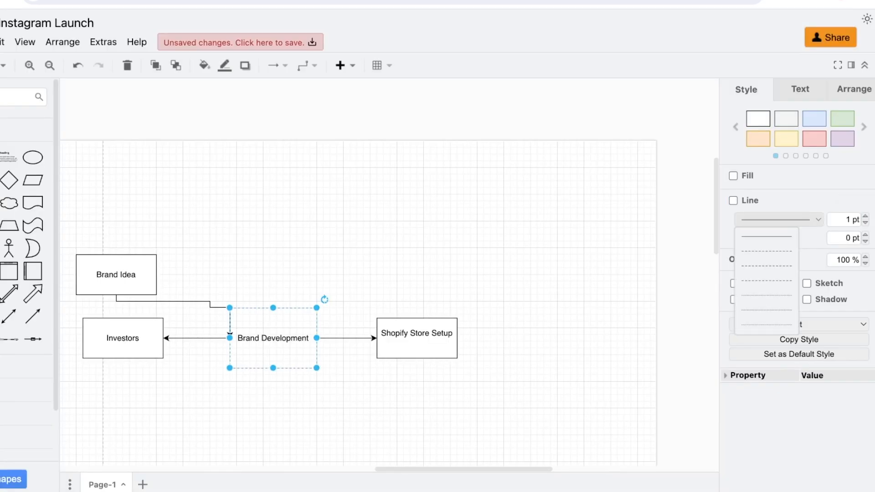
{"action": "left_click", "coordinate": [767, 266]}
{"action": "left_click", "coordinate": [538, 255]}
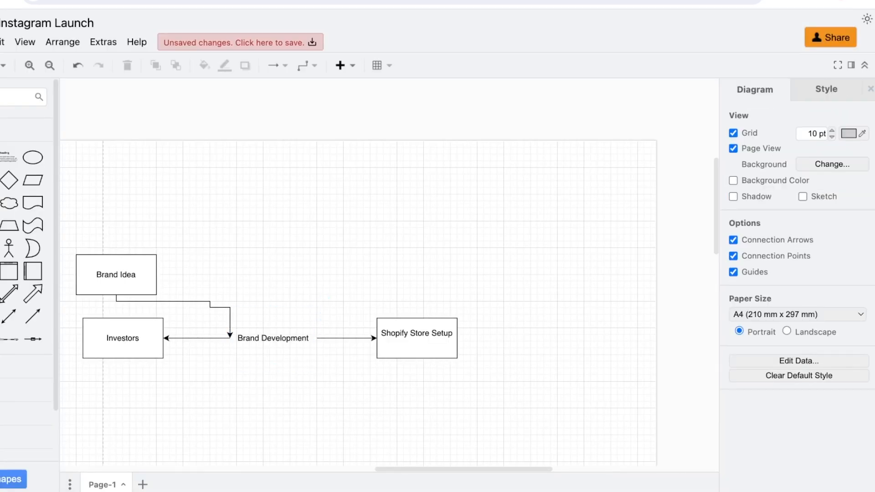
Step: Switch Brand Development's line pattern to the first dashed option and set its line width to 20 pt
{"action": "left_click", "coordinate": [273, 338]}
{"action": "left_click", "coordinate": [779, 219]}
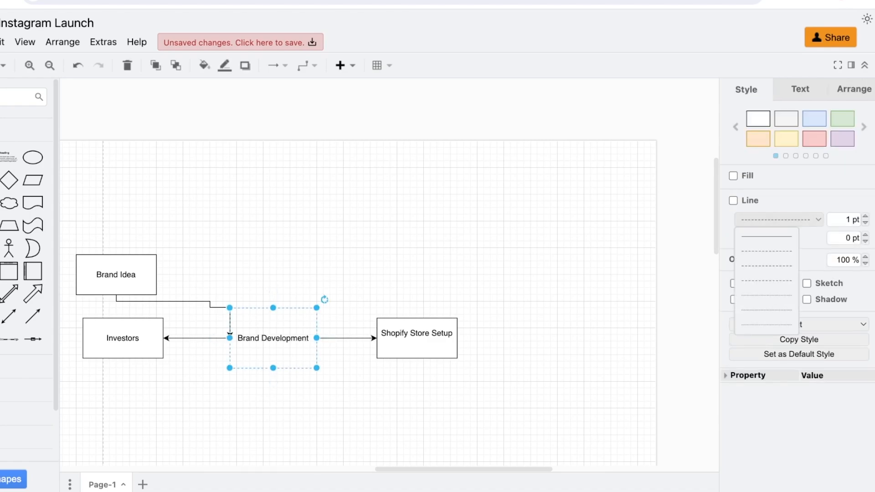
{"action": "left_click", "coordinate": [767, 251]}
{"action": "triple_click", "coordinate": [853, 220]}
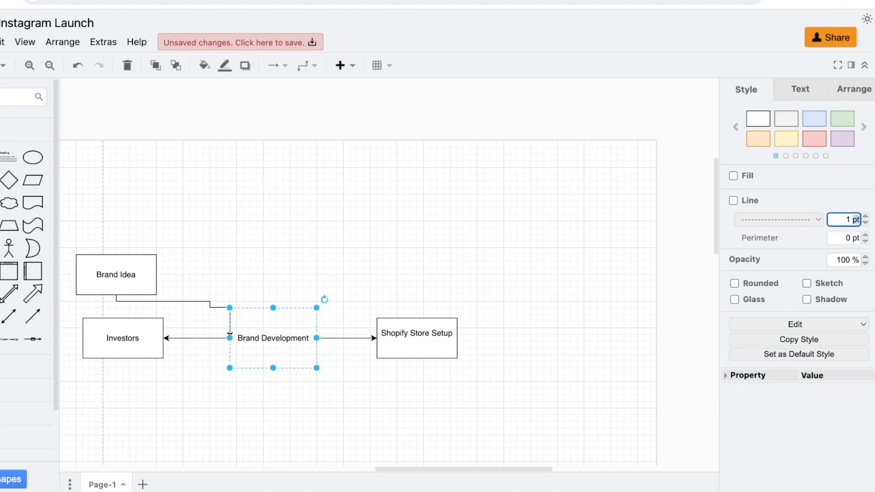
{"action": "type", "text": "20"}
{"action": "key", "text": "Return"}
{"action": "left_click", "coordinate": [779, 220]}
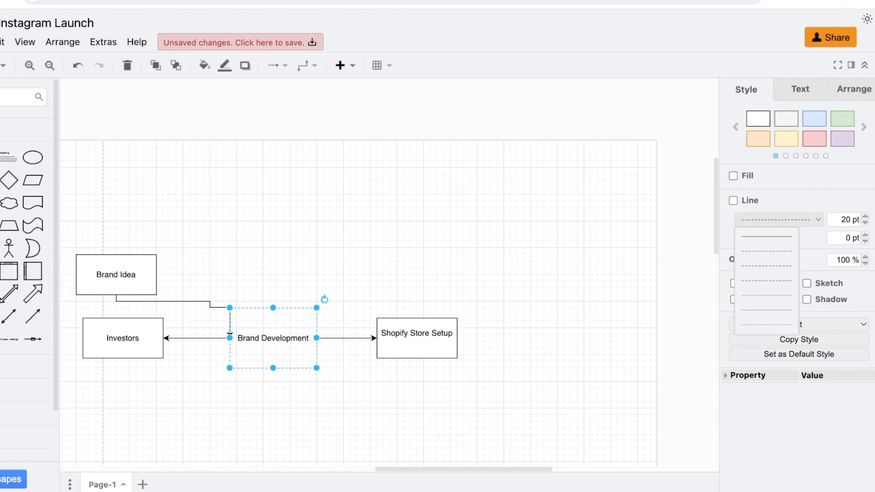
{"action": "left_click", "coordinate": [779, 219]}
Step: Set the perimeter spacing of the Brand Development box to 20 pt and deselect it
{"action": "triple_click", "coordinate": [851, 237]}
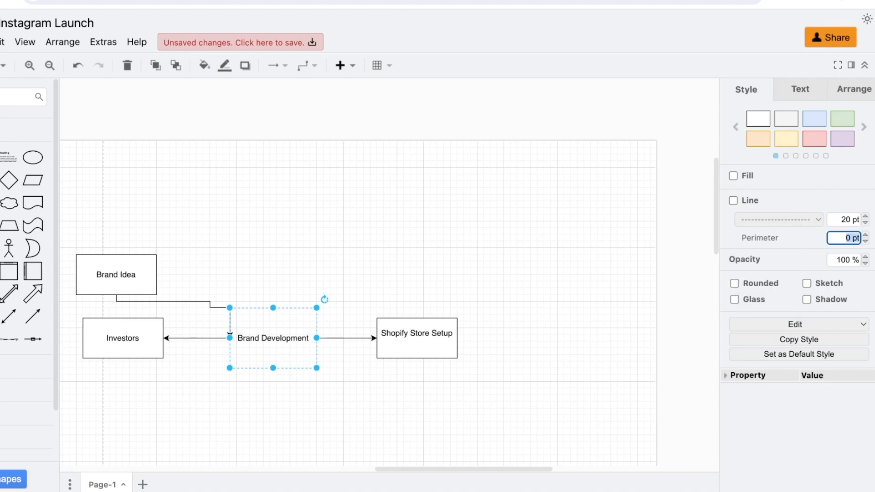
{"action": "left_click", "coordinate": [851, 238]}
{"action": "key", "text": "BackSpace"}
{"action": "type", "text": "20"}
{"action": "key", "text": "Return"}
{"action": "key", "text": "Escape"}
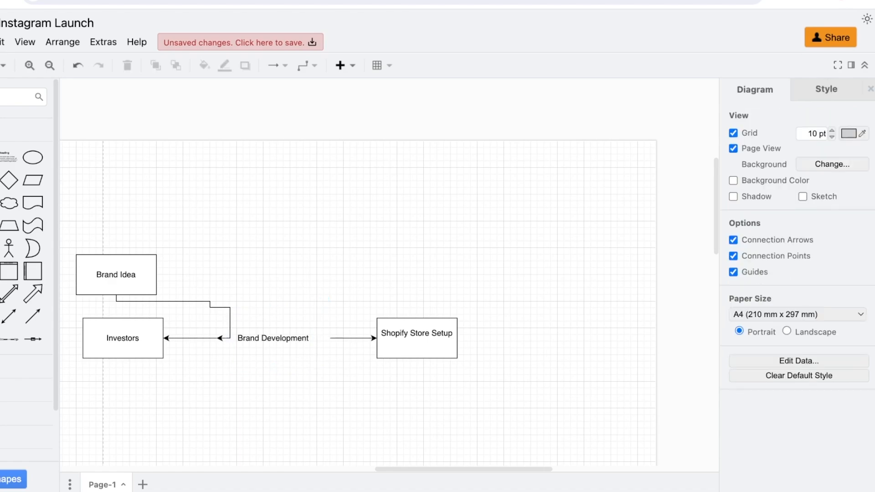
Step: Turn on the page's background colour and set it to pale pink
{"action": "left_click", "coordinate": [734, 181]}
{"action": "left_click", "coordinate": [733, 181]}
{"action": "left_click", "coordinate": [734, 180]}
{"action": "left_click", "coordinate": [862, 181]}
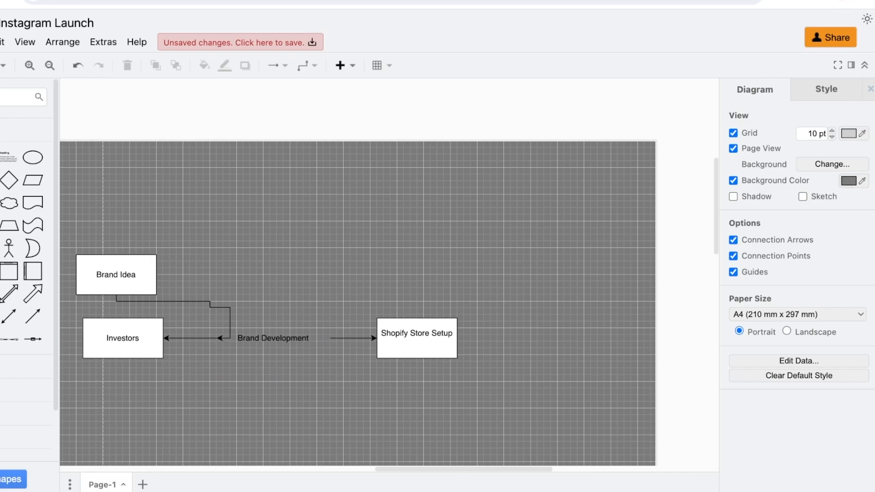
{"action": "scroll", "coordinate": [389, 275], "scroll_direction": "down", "scroll_amount": 1}
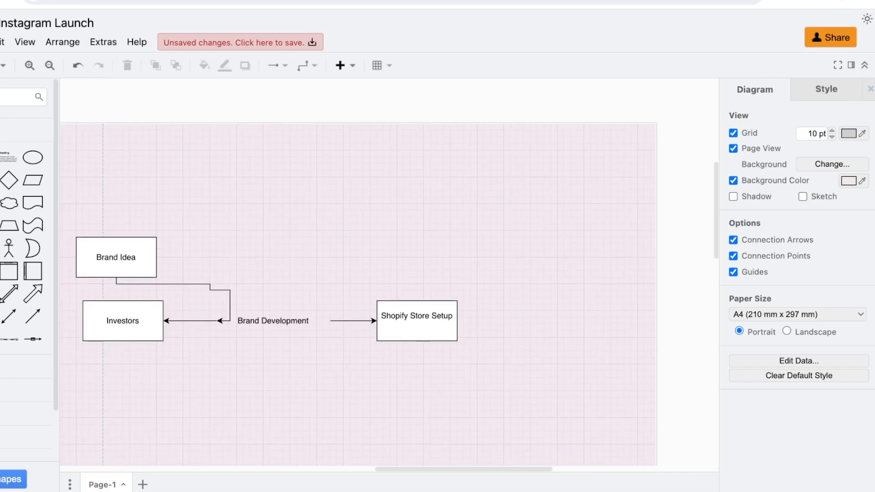
Step: Try the sketch look for the diagram, switch it back off and turn on shadows for all shapes
{"action": "left_click", "coordinate": [803, 197]}
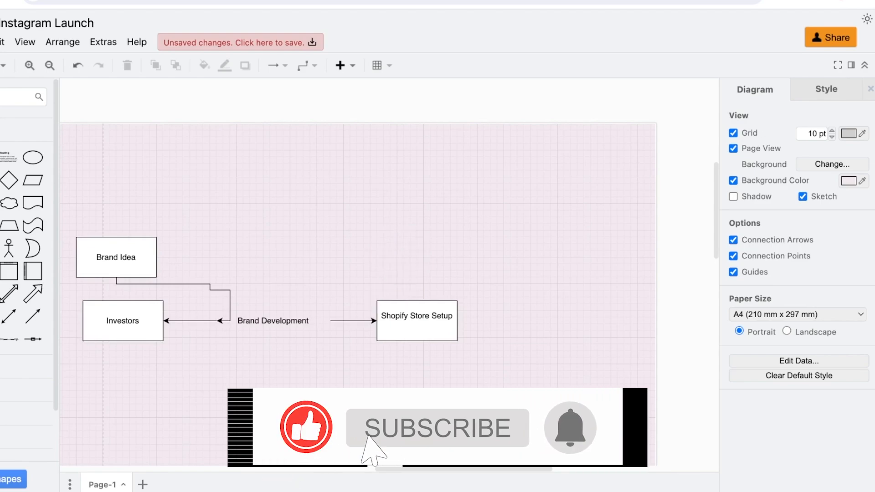
{"action": "left_click", "coordinate": [803, 197]}
{"action": "left_click", "coordinate": [733, 196]}
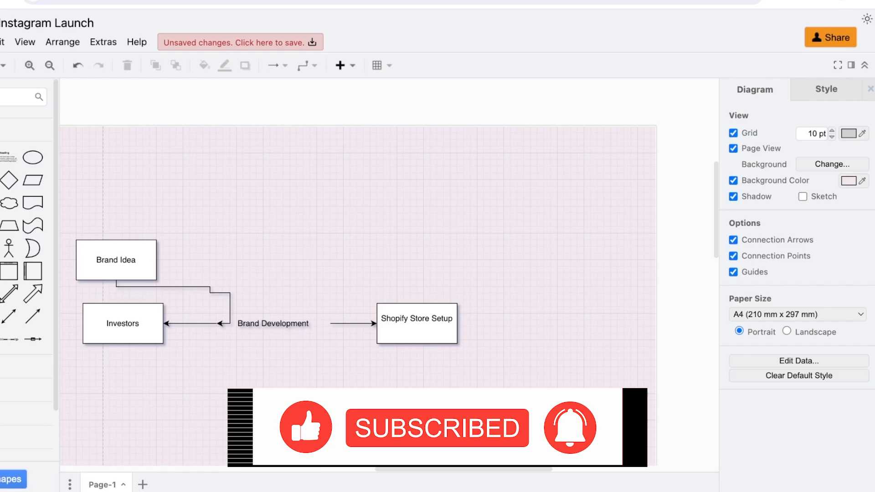
{"action": "left_click", "coordinate": [827, 90]}
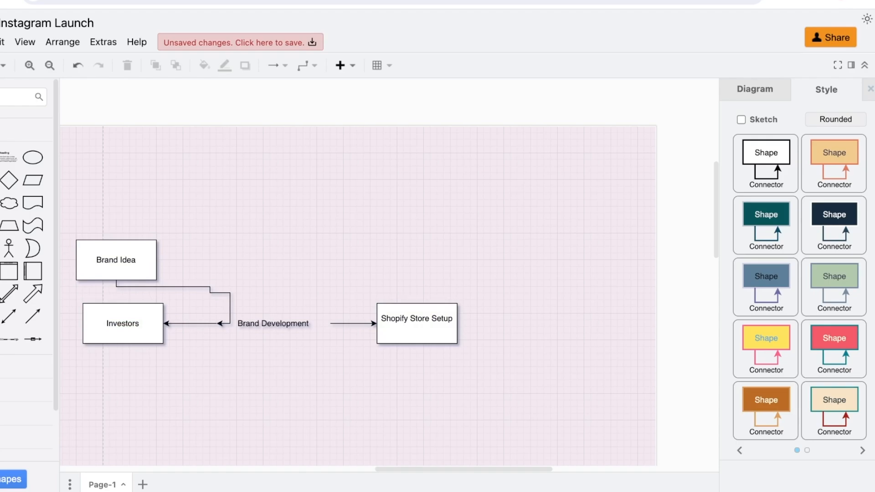
{"action": "left_click", "coordinate": [754, 90]}
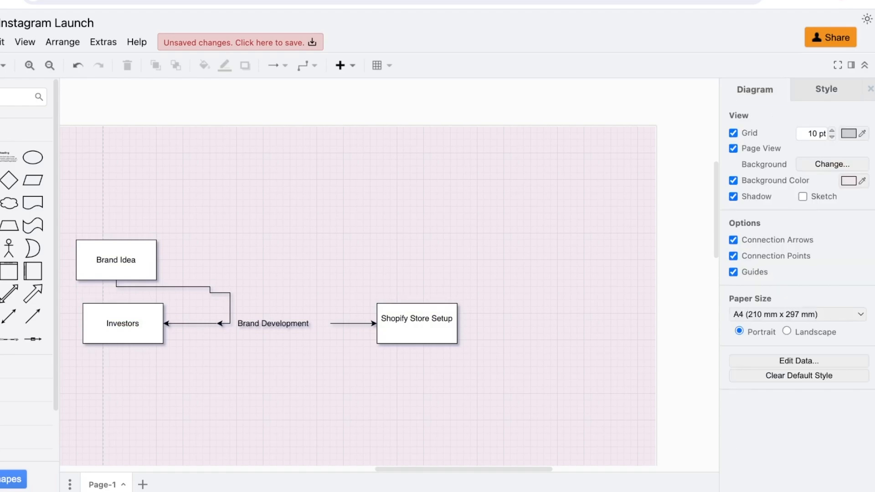
Step: Delete all the boxes and connectors, including Investors and Brand Idea, to leave the page empty
{"action": "left_click_drag", "start_coordinate": [106, 191], "coordinate": [574, 386]}
{"action": "key", "text": "Delete"}
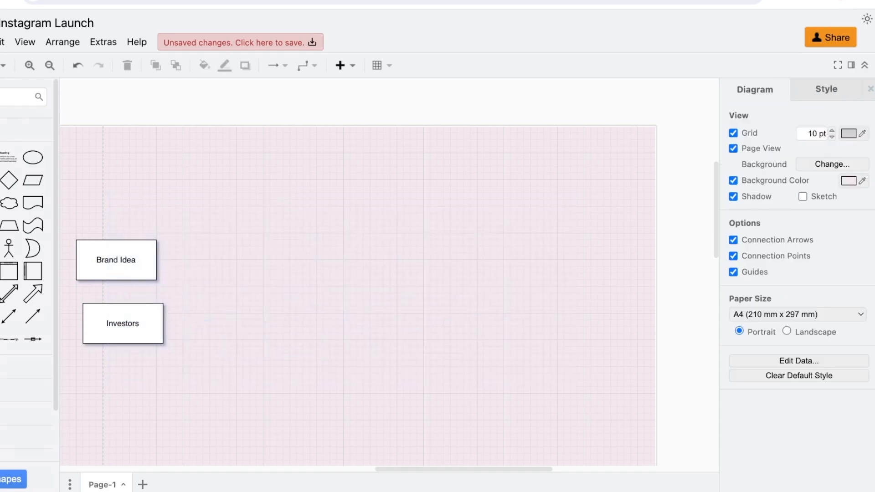
{"action": "left_click_drag", "start_coordinate": [155, 185], "coordinate": [154, 370]}
{"action": "scroll", "coordinate": [154, 370], "scroll_direction": "up", "scroll_amount": 12}
{"action": "scroll", "coordinate": [358, 227], "scroll_direction": "down", "scroll_amount": 6}
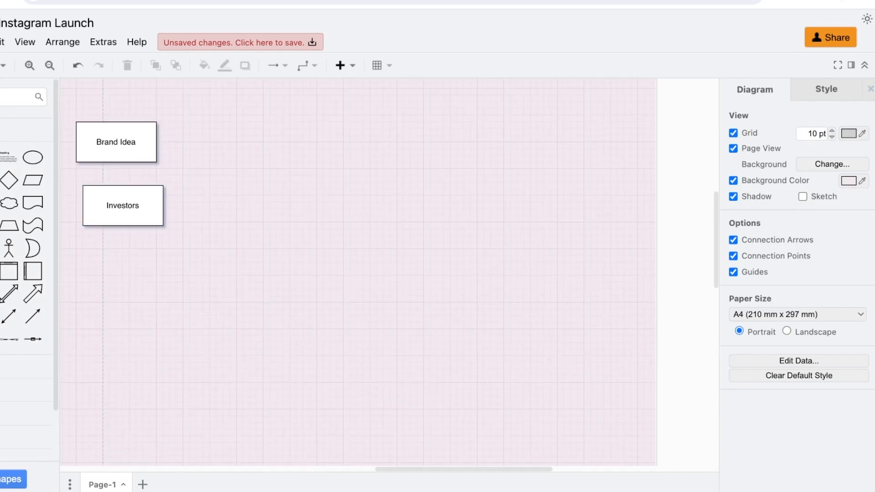
{"action": "left_click", "coordinate": [122, 205]}
{"action": "key", "text": "Delete"}
{"action": "scroll", "coordinate": [119, 151], "scroll_direction": "up", "scroll_amount": 1}
{"action": "left_click", "coordinate": [116, 145]}
{"action": "key", "text": "Delete"}
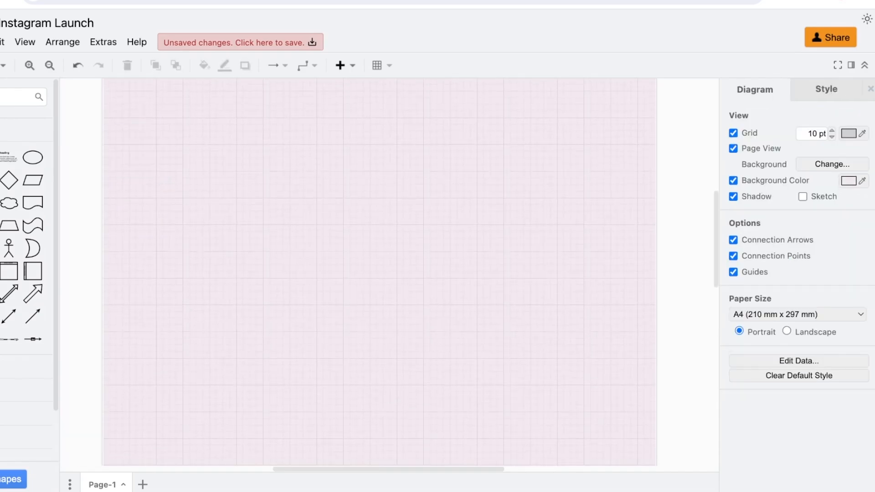
Step: Insert the Org Chart template from the Basic templates onto the empty page
{"action": "left_click", "coordinate": [345, 66]}
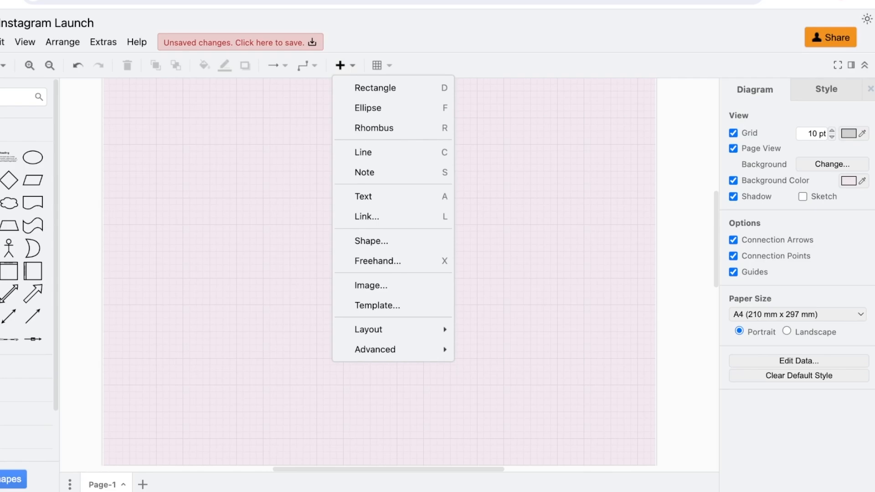
{"action": "left_click", "coordinate": [377, 305]}
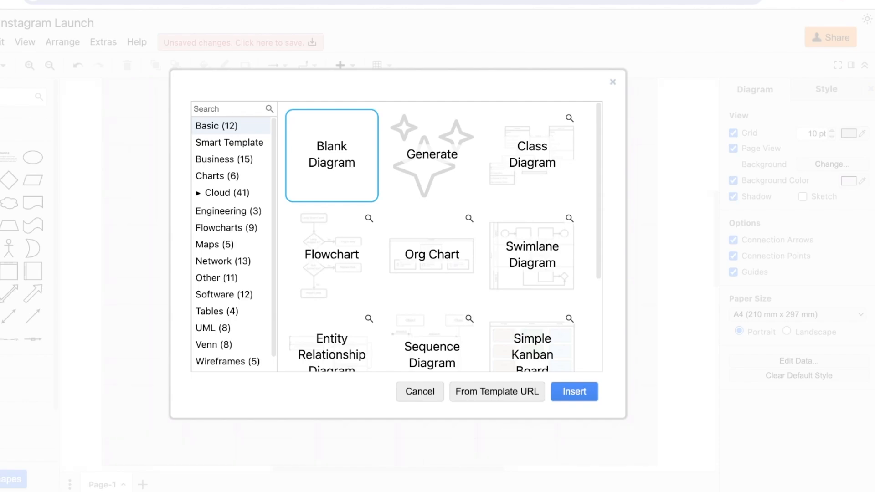
{"action": "scroll", "coordinate": [440, 236], "scroll_direction": "down", "scroll_amount": 1}
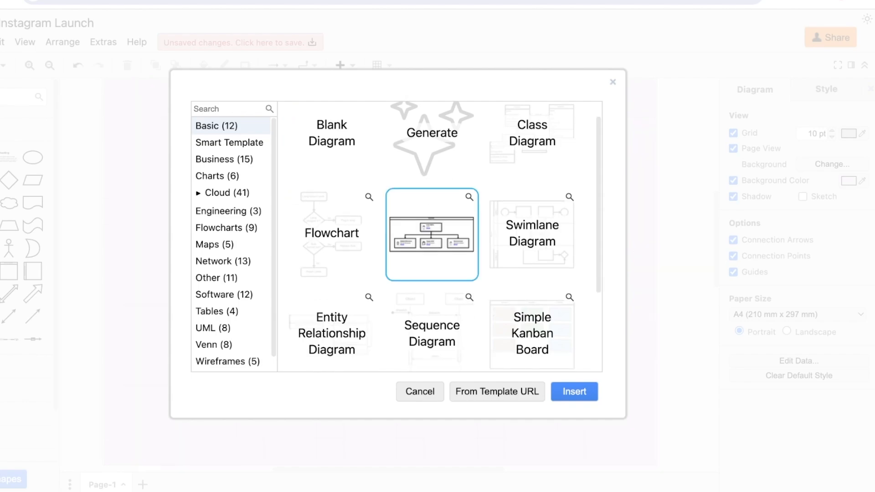
{"action": "left_click", "coordinate": [574, 391]}
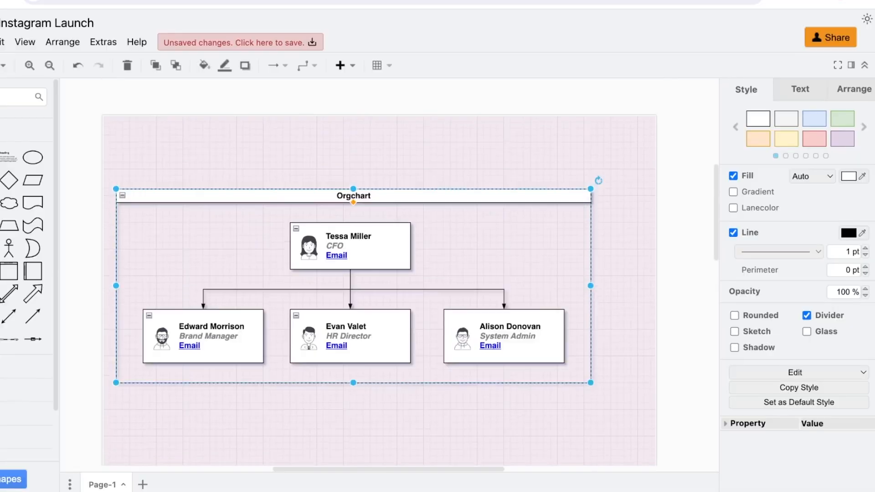
{"action": "scroll", "coordinate": [365, 276], "scroll_direction": "down", "scroll_amount": 1}
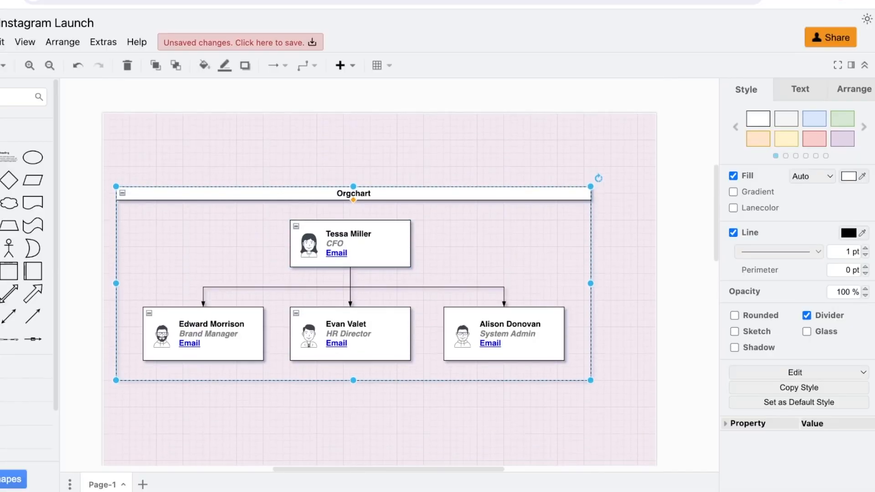
Step: Reopen the template library and browse the Basic, Business, Tables, Network and Maps categories
{"action": "scroll", "coordinate": [353, 273], "scroll_direction": "down", "scroll_amount": 5}
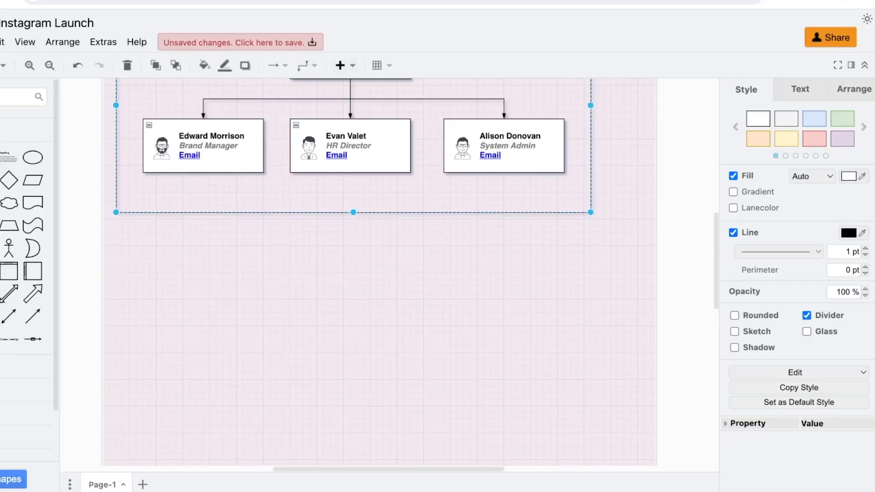
{"action": "left_click", "coordinate": [340, 65]}
{"action": "left_click", "coordinate": [364, 304]}
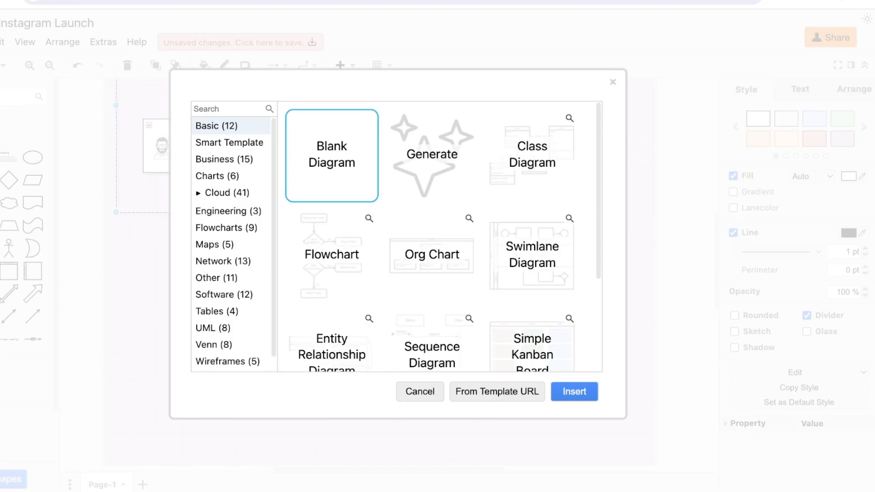
{"action": "scroll", "coordinate": [439, 237], "scroll_direction": "down", "scroll_amount": 3}
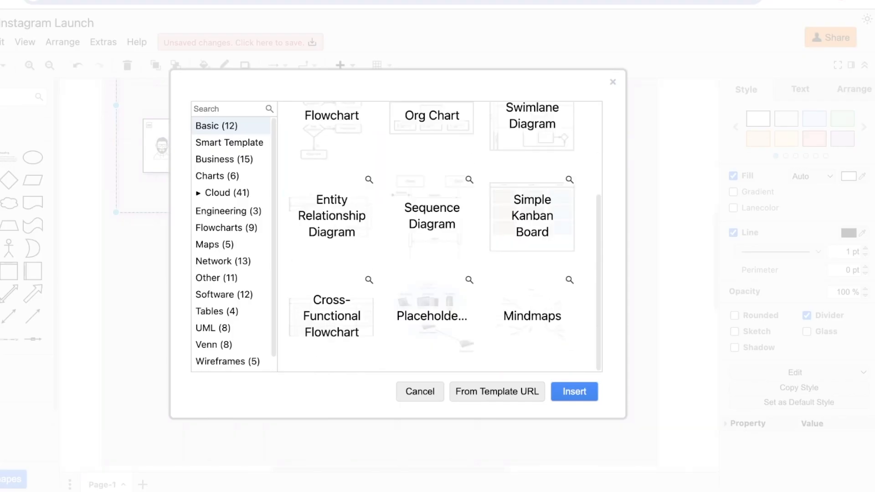
{"action": "left_click", "coordinate": [224, 160]}
{"action": "scroll", "coordinate": [440, 237], "scroll_direction": "down", "scroll_amount": 5}
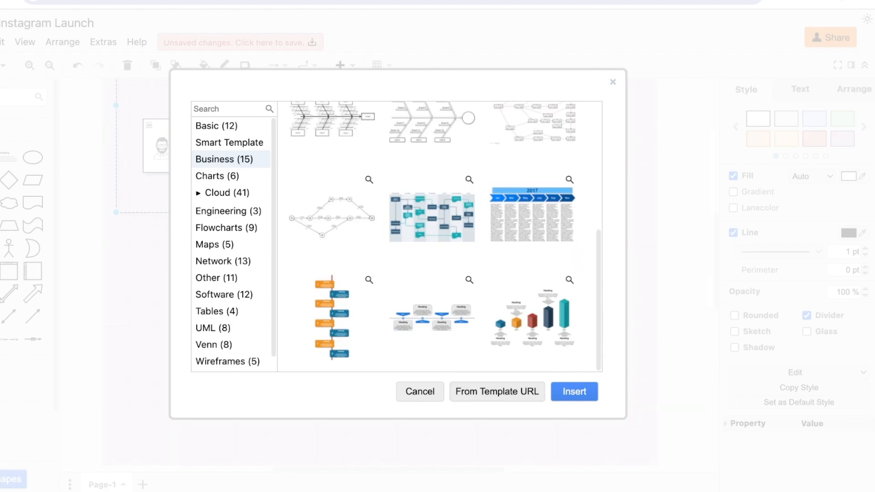
{"action": "left_click", "coordinate": [432, 318]}
{"action": "left_click", "coordinate": [217, 312]}
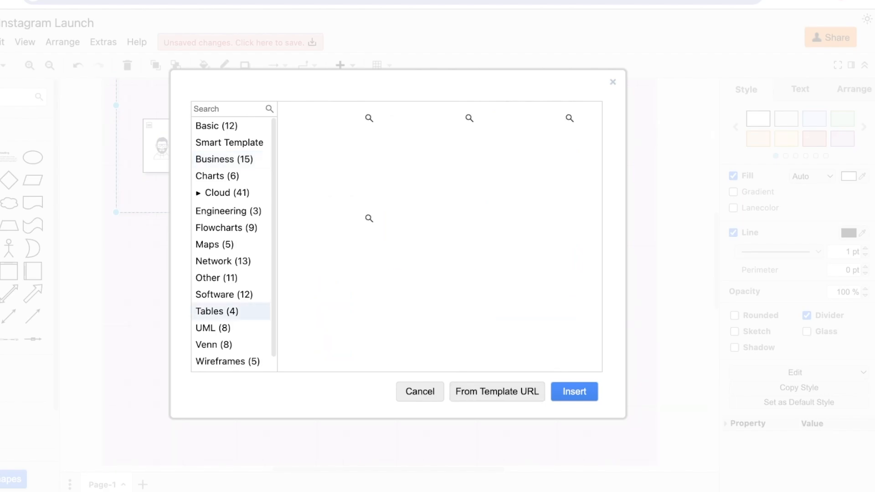
{"action": "left_click", "coordinate": [223, 261]}
{"action": "left_click", "coordinate": [215, 245]}
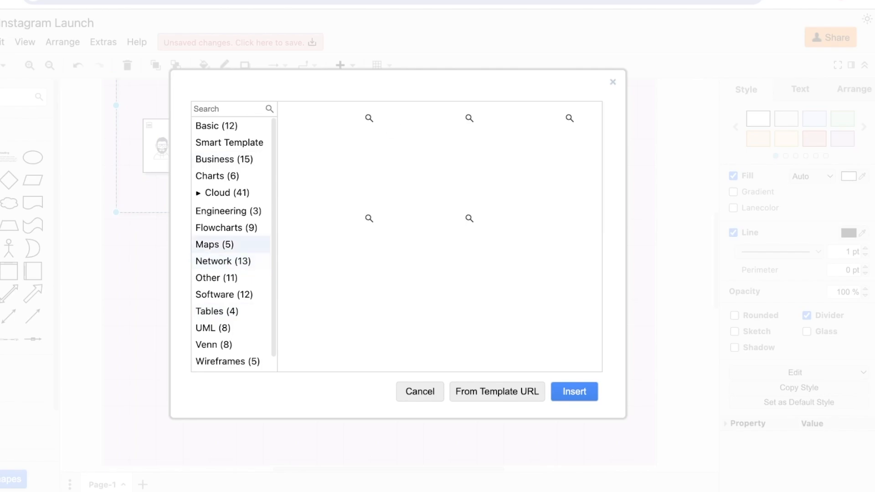
Step: Insert the Flowcharts template with green process boxes around a central pink bar
{"action": "left_click", "coordinate": [226, 227]}
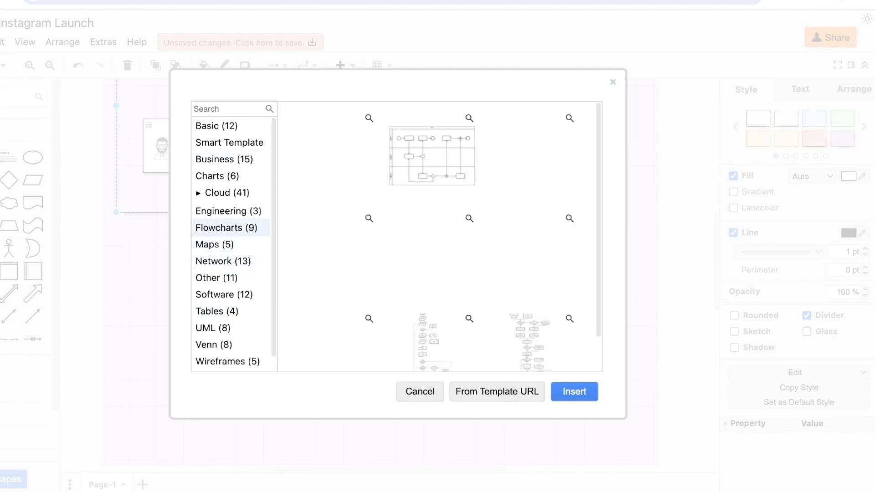
{"action": "scroll", "coordinate": [432, 237], "scroll_direction": "down", "scroll_amount": 1}
{"action": "left_click", "coordinate": [432, 227]}
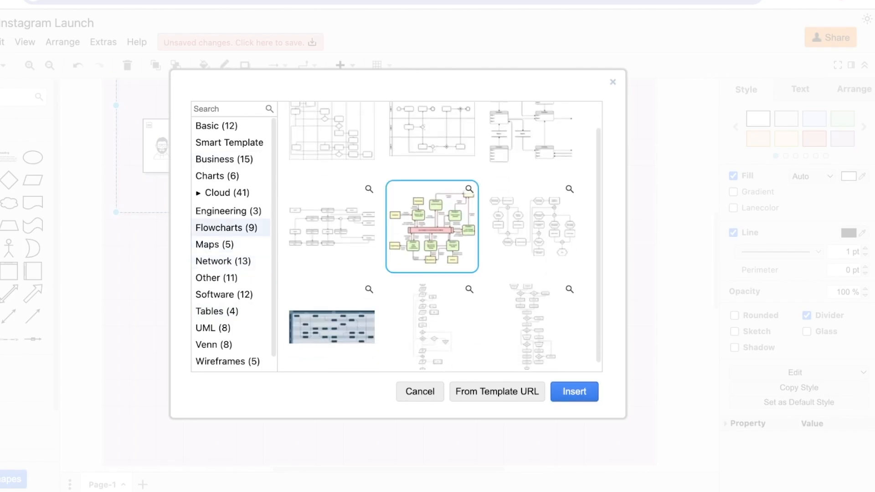
{"action": "left_click", "coordinate": [574, 392]}
Step: Examine the inserted system development flowchart, its process boxes and connectors, and its position below the org chart
{"action": "scroll", "coordinate": [440, 269], "scroll_direction": "down", "scroll_amount": 3}
{"action": "left_click", "coordinate": [441, 268]}
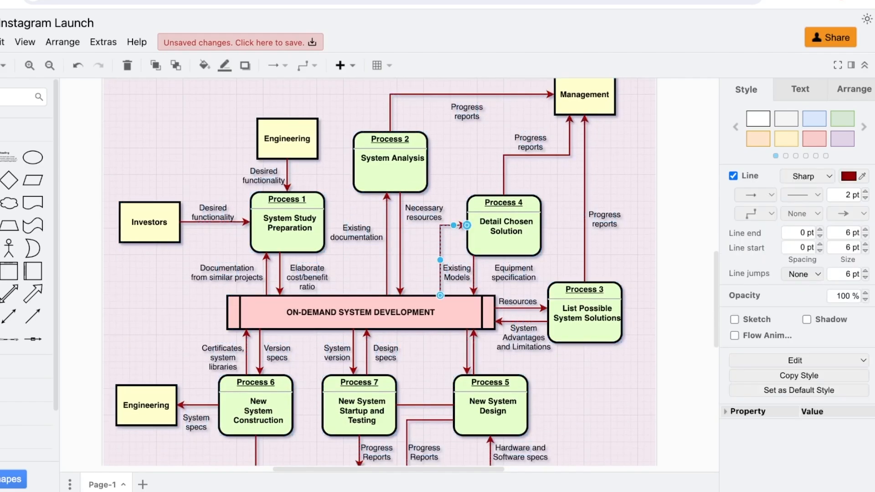
{"action": "scroll", "coordinate": [441, 269], "scroll_direction": "up", "scroll_amount": 1}
{"action": "left_click_drag", "start_coordinate": [647, 87], "coordinate": [512, 270]}
{"action": "left_click", "coordinate": [559, 256]}
{"action": "scroll", "coordinate": [559, 255], "scroll_direction": "down", "scroll_amount": 1}
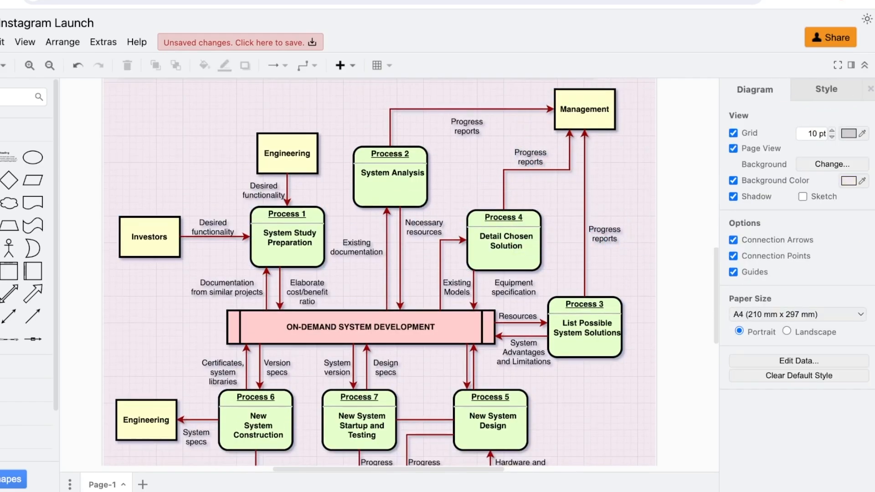
{"action": "scroll", "coordinate": [380, 272], "scroll_direction": "down", "scroll_amount": 3}
{"action": "left_click", "coordinate": [361, 209]}
{"action": "scroll", "coordinate": [361, 209], "scroll_direction": "up", "scroll_amount": 3}
{"action": "left_click", "coordinate": [420, 291]}
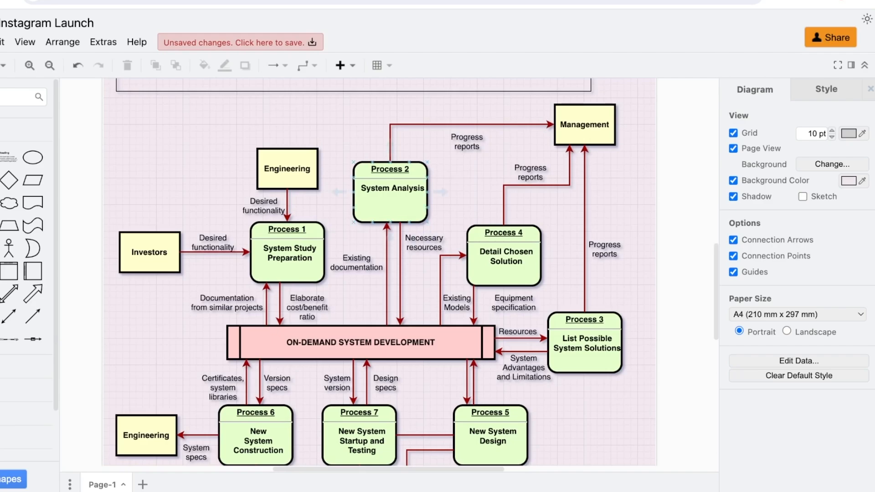
{"action": "scroll", "coordinate": [390, 200], "scroll_direction": "down", "scroll_amount": 1}
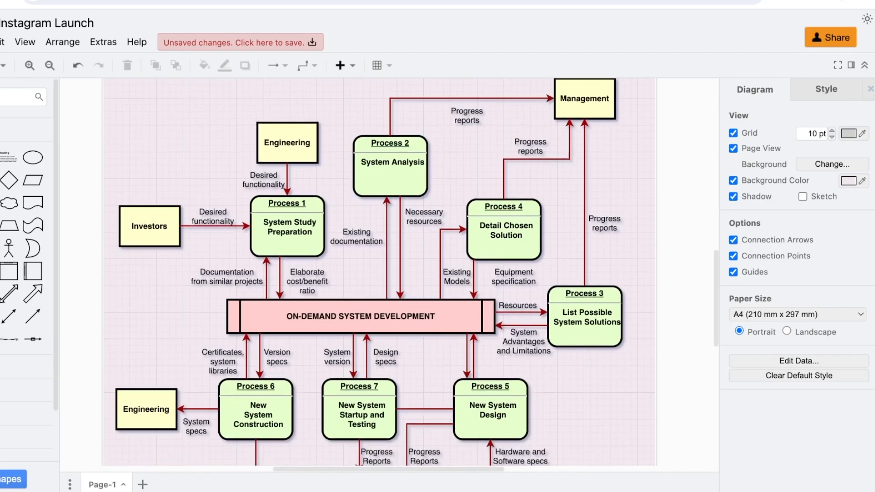
{"action": "scroll", "coordinate": [387, 353], "scroll_direction": "down", "scroll_amount": 7}
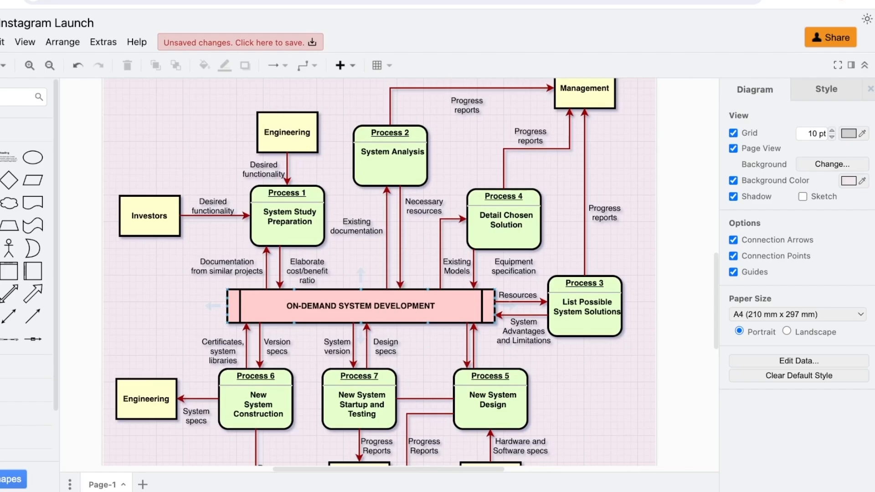
{"action": "scroll", "coordinate": [379, 272], "scroll_direction": "up", "scroll_amount": 20}
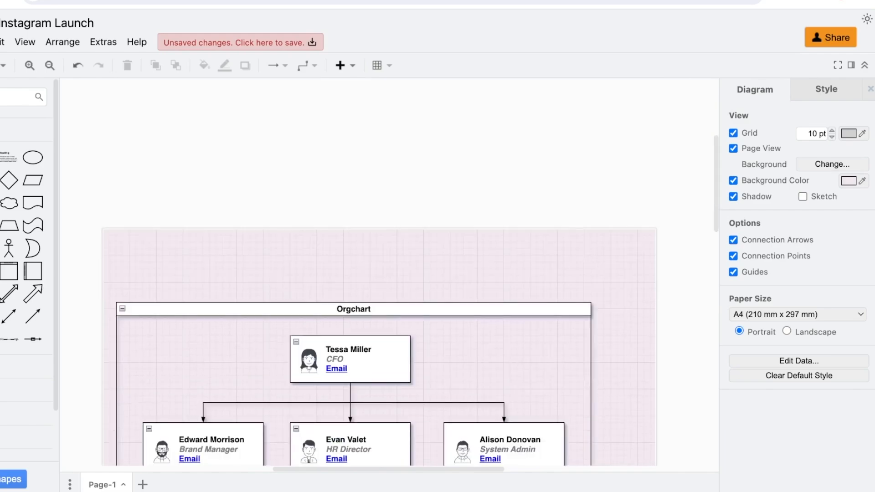
Step: Move the Orgchart container up and slightly right on the page and turn on its shadow
{"action": "scroll", "coordinate": [379, 272], "scroll_direction": "down", "scroll_amount": 3}
{"action": "left_click_drag", "start_coordinate": [374, 232], "coordinate": [381, 185]}
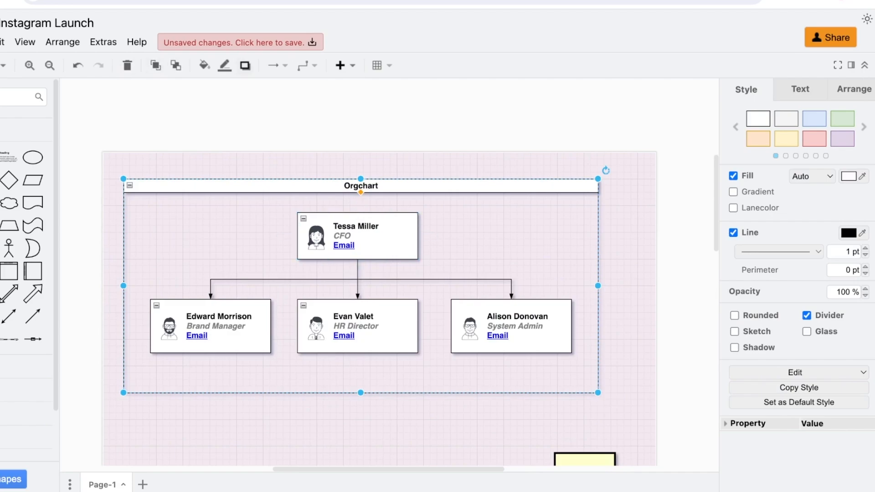
{"action": "left_click", "coordinate": [246, 66]}
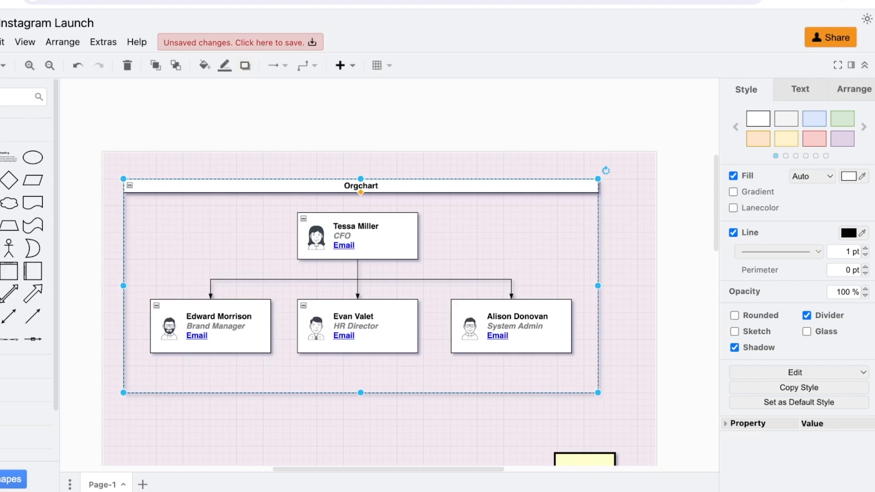
{"action": "left_click_drag", "start_coordinate": [319, 185], "coordinate": [338, 180]}
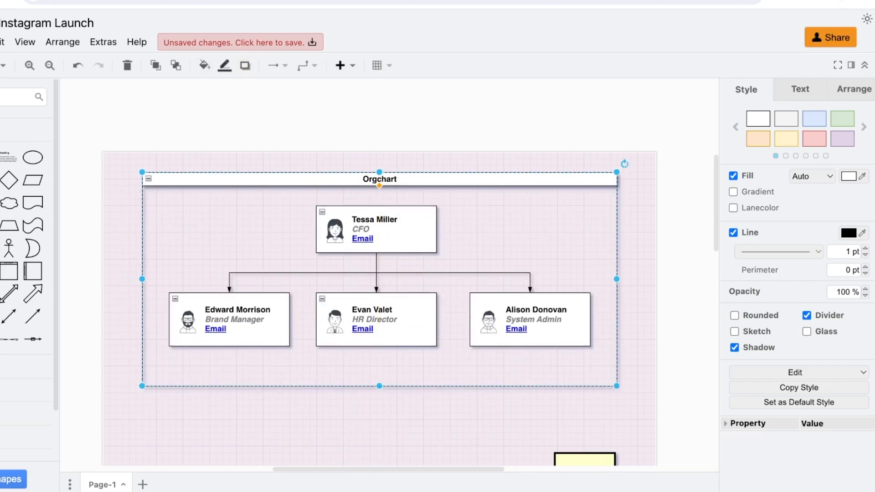
{"action": "left_click", "coordinate": [225, 66]}
{"action": "key", "text": "Escape"}
Step: Select the name text in the CFO card, open the card's image settings and close them without changes
{"action": "left_click", "coordinate": [374, 219]}
{"action": "triple_click", "coordinate": [375, 220]}
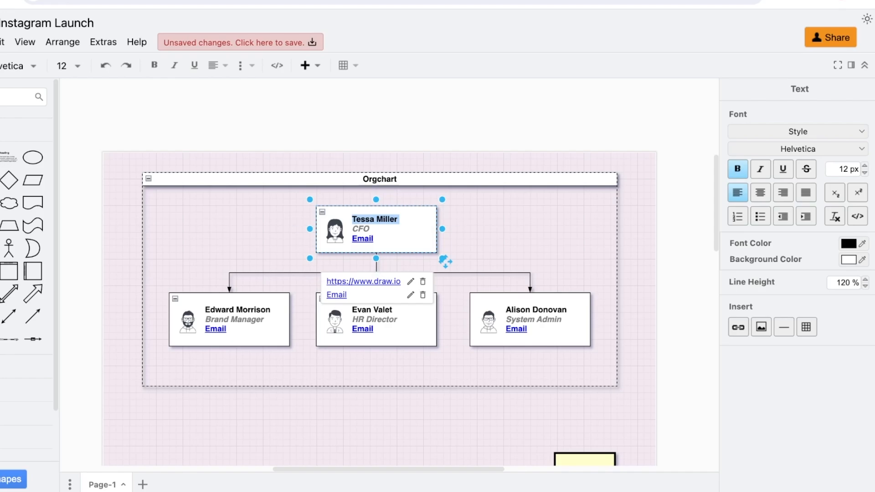
{"action": "double_click", "coordinate": [335, 230]}
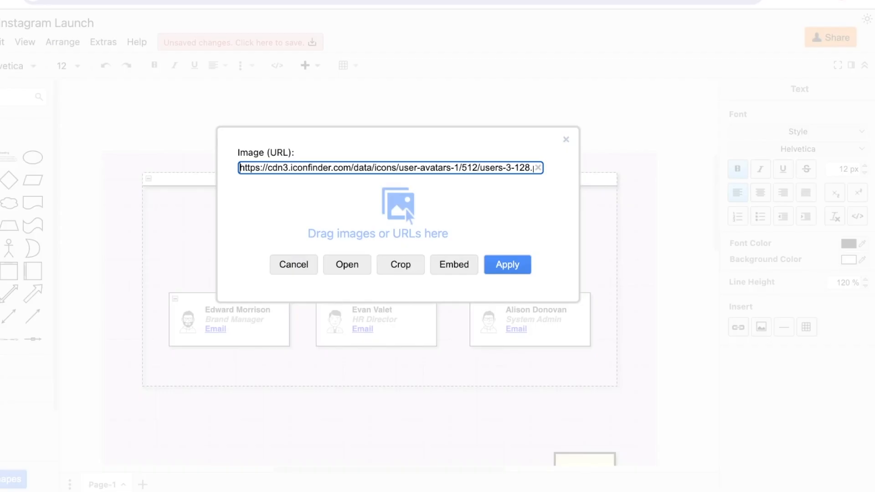
{"action": "left_click", "coordinate": [566, 139]}
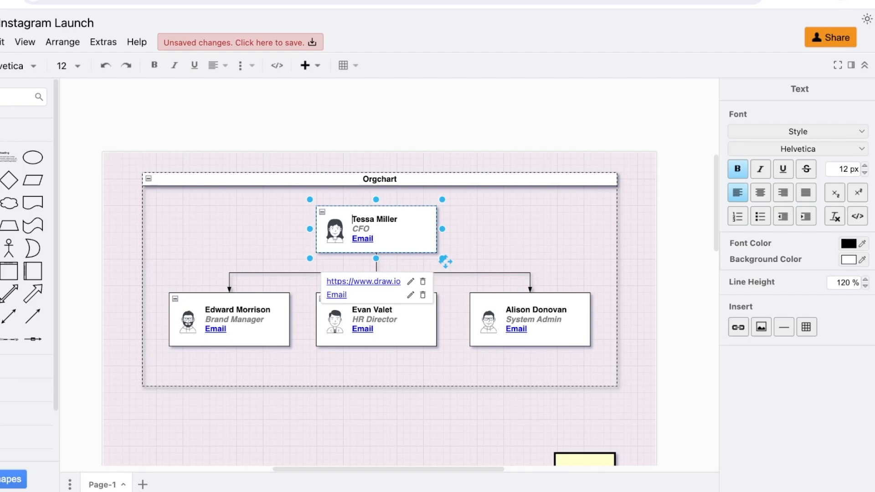
Step: Try the Heading 1 style on the name in the CFO card and replace it with Heading 5
{"action": "left_click", "coordinate": [798, 131]}
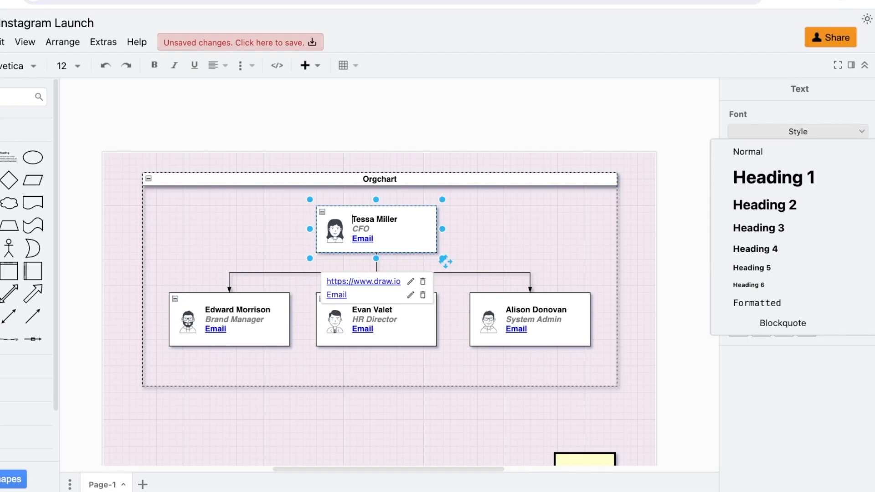
{"action": "left_click", "coordinate": [773, 178]}
{"action": "left_click", "coordinate": [798, 131]}
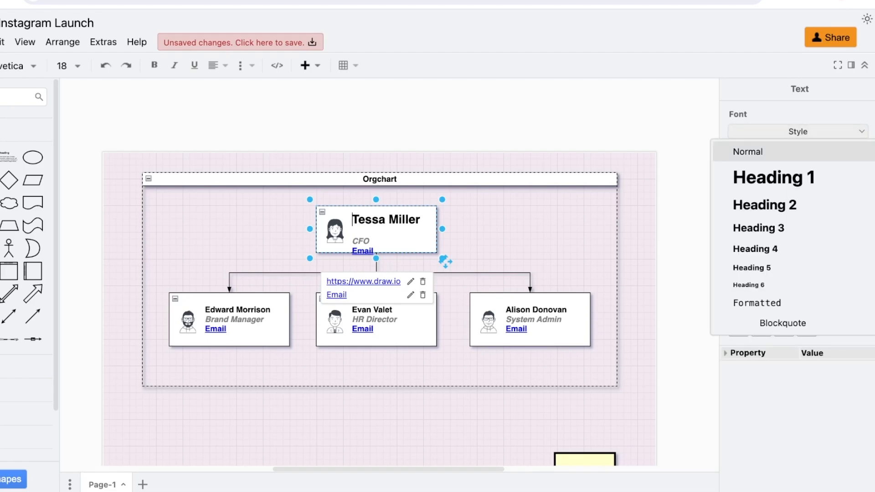
{"action": "left_click", "coordinate": [766, 265]}
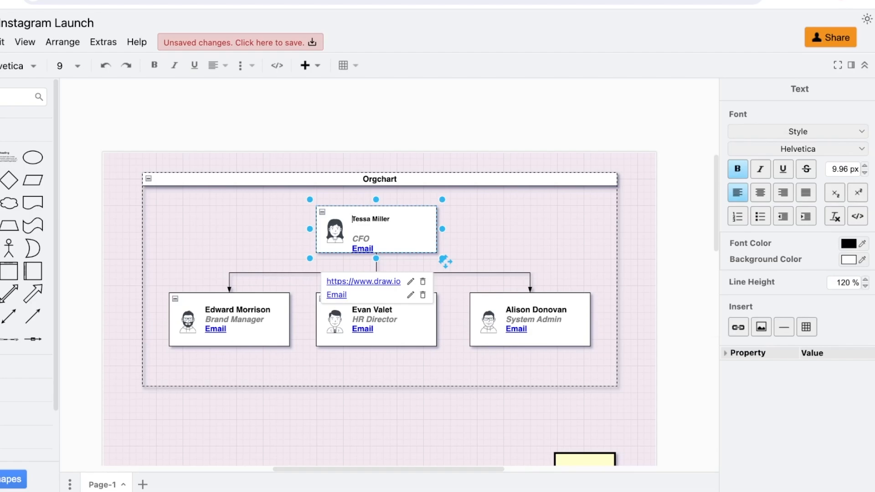